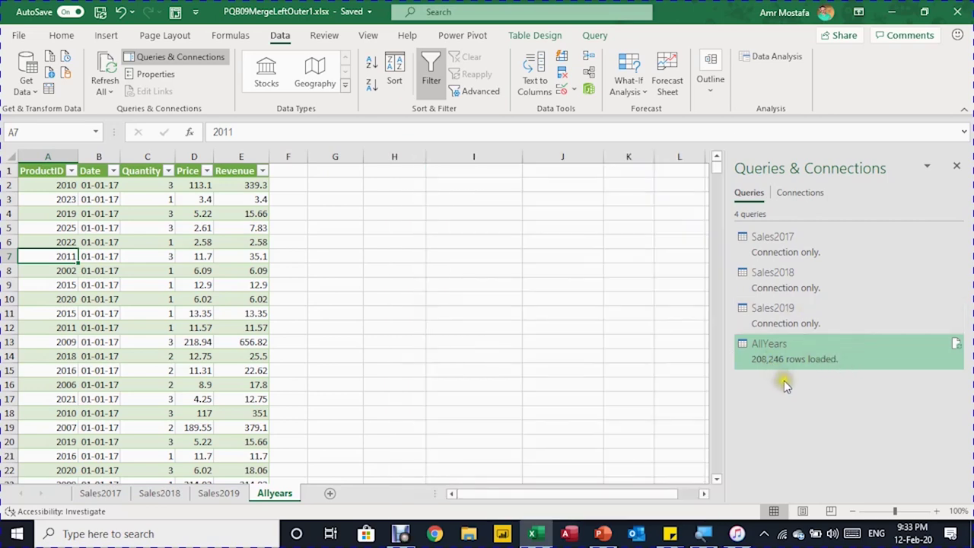
Compare the columns of the Sales2017, Sales2018 and Sales2019 sheets with the combined Allyears table
{"action": "key", "text": "Right"}
{"action": "key", "text": "Right"}
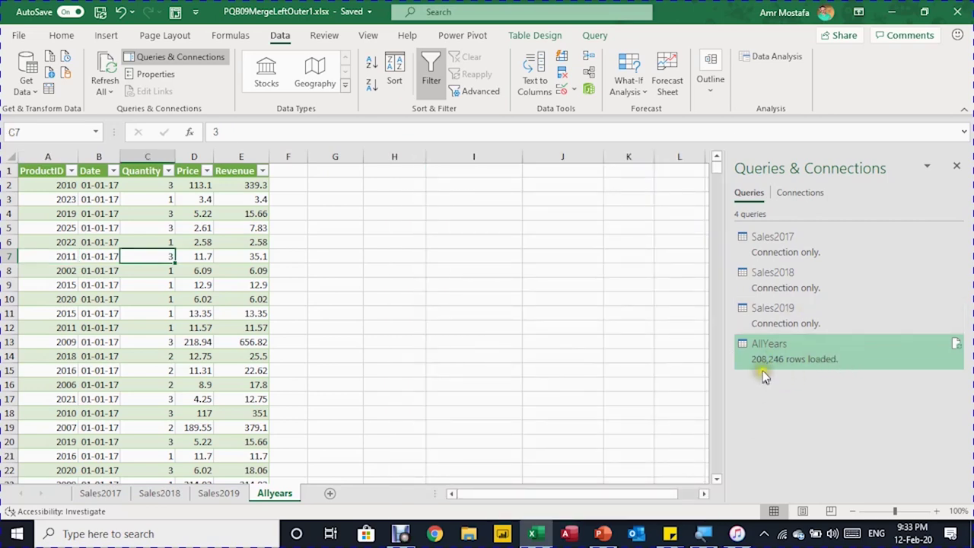
{"action": "mouse_move", "coordinate": [769, 360]}
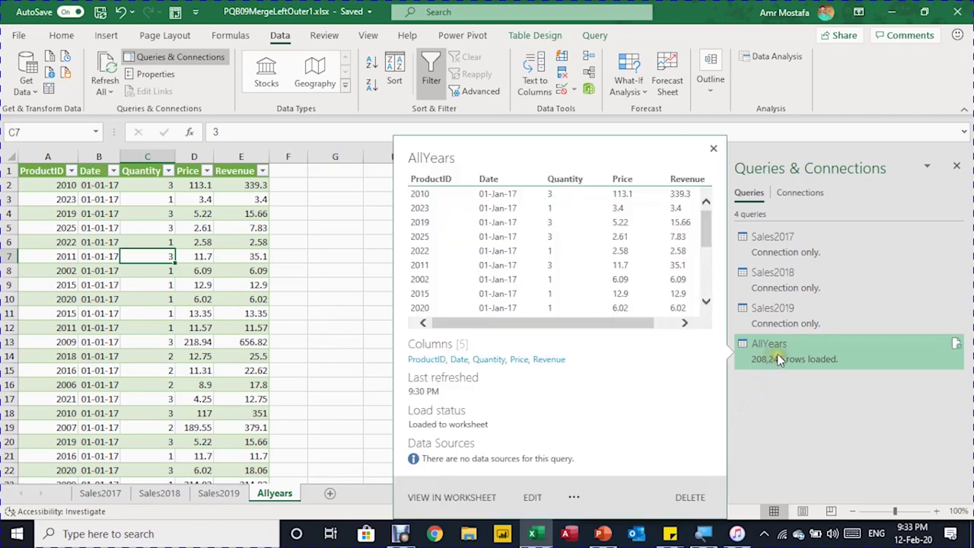
{"action": "left_click", "coordinate": [107, 257]}
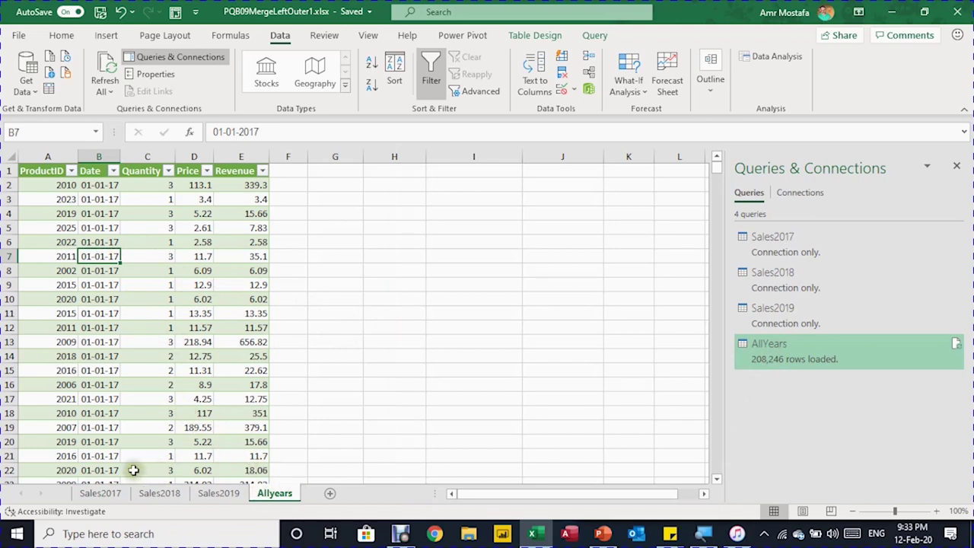
{"action": "left_click", "coordinate": [110, 497]}
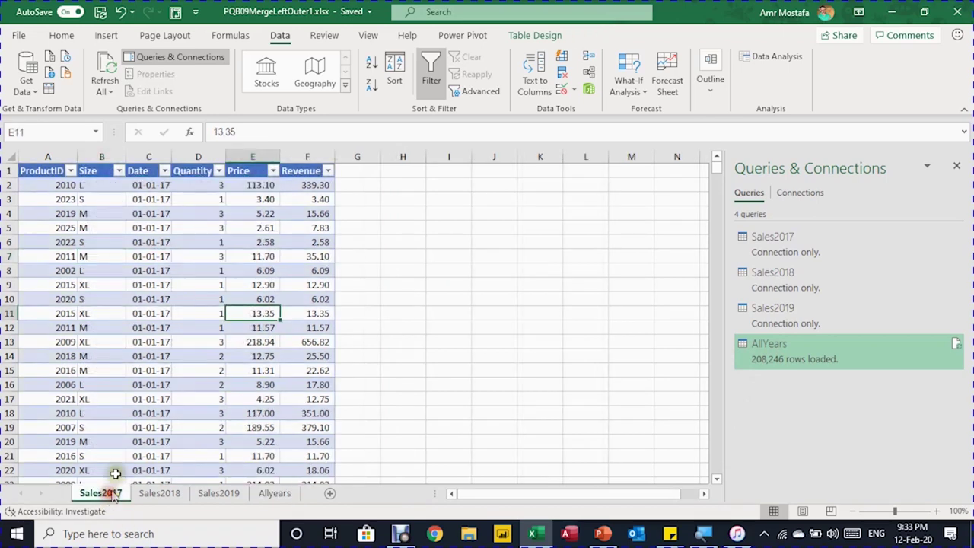
{"action": "left_click", "coordinate": [162, 494]}
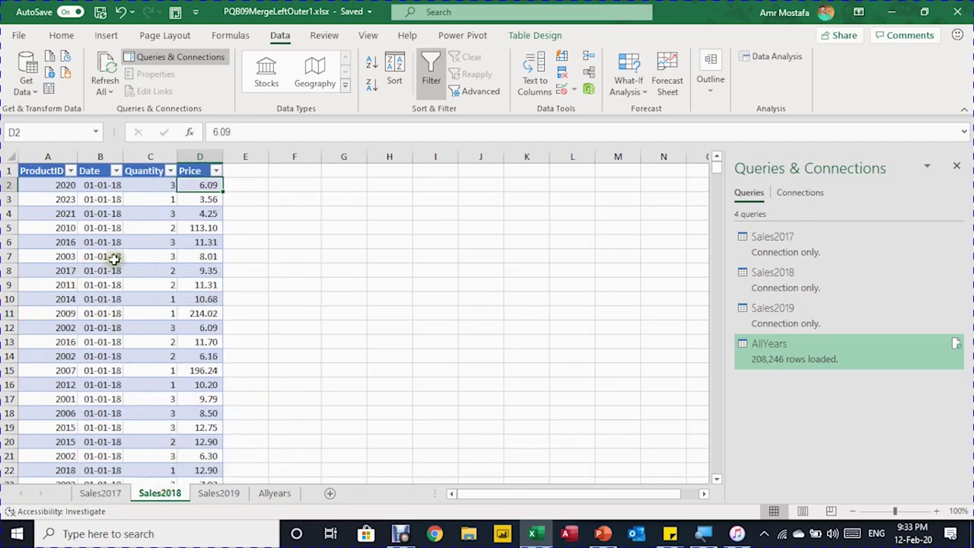
{"action": "left_click", "coordinate": [234, 495]}
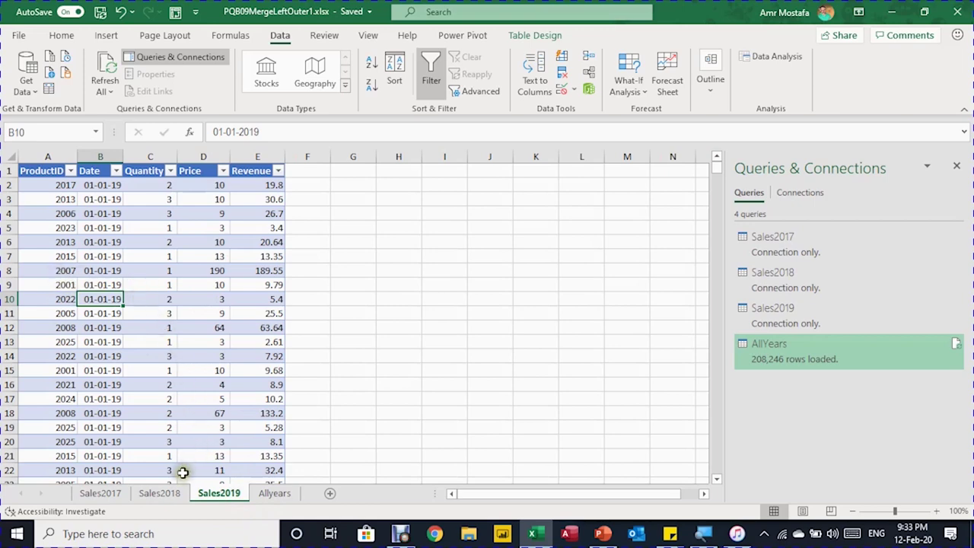
{"action": "left_click", "coordinate": [160, 493]}
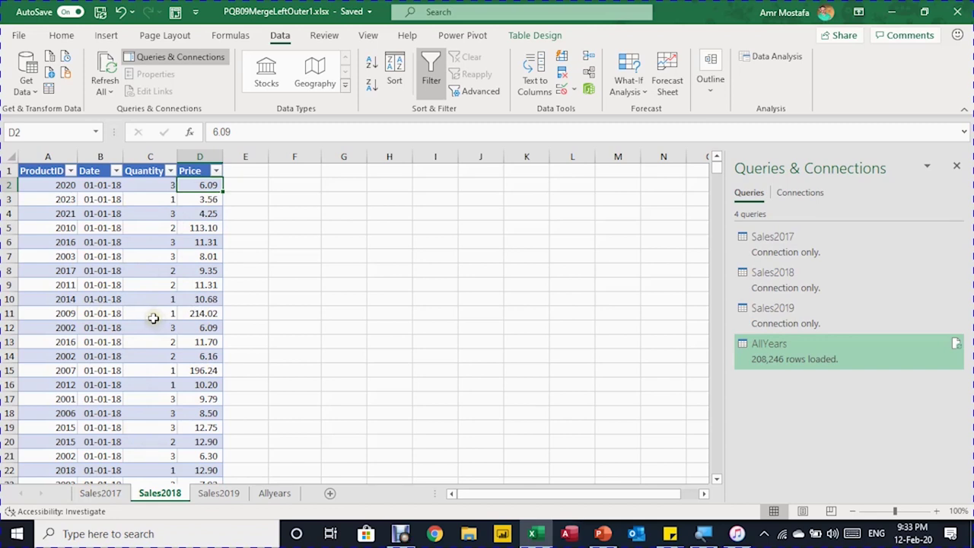
{"action": "left_click", "coordinate": [274, 494]}
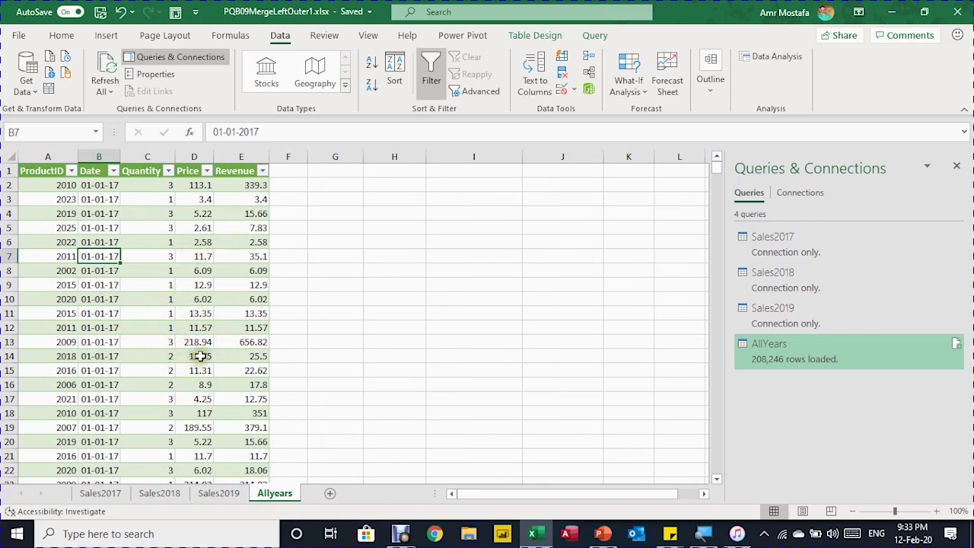
{"action": "key", "text": "Left"}
{"action": "key", "text": "Up"}
{"action": "key", "text": "Up"}
{"action": "key", "text": "Up"}
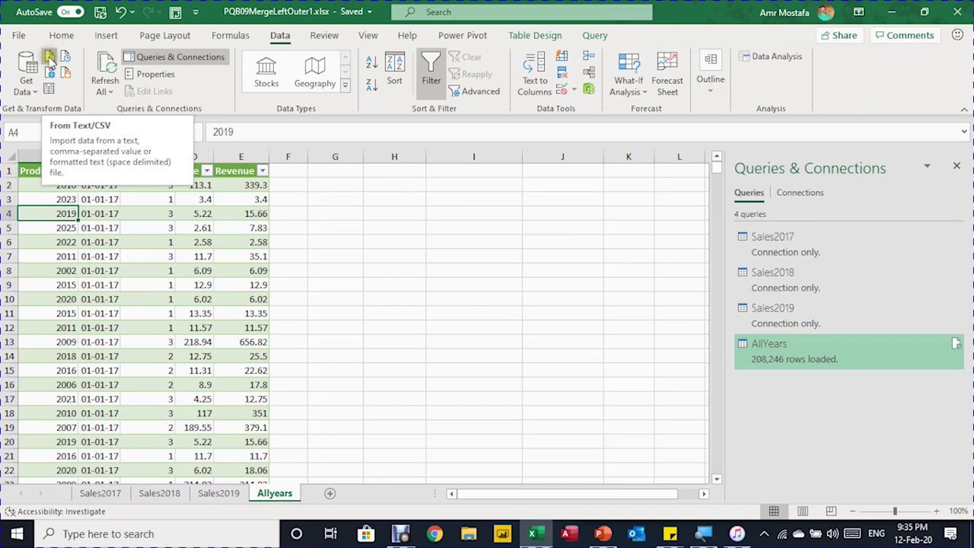
Import the Product Lookup.csv text file and open it for transformation in the Power Query Editor
{"action": "left_click", "coordinate": [31, 89]}
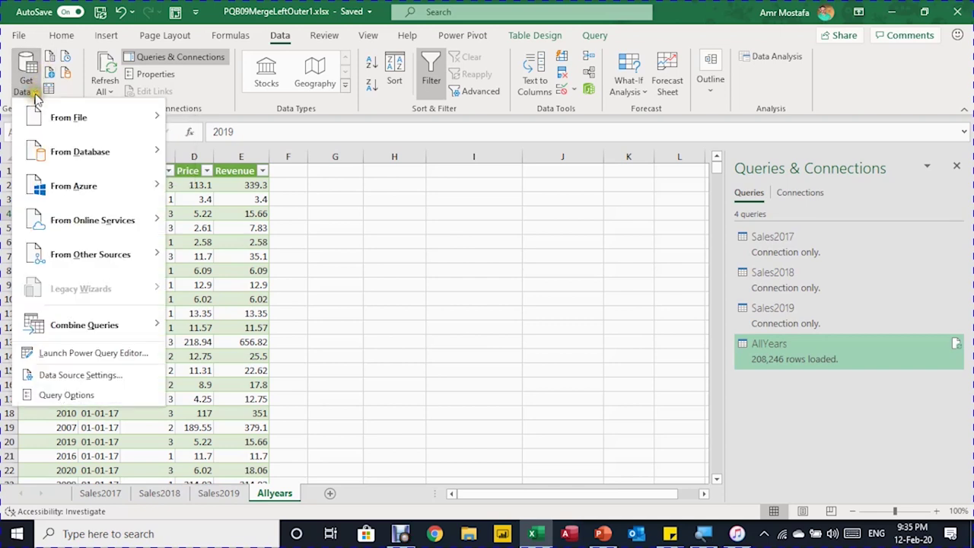
{"action": "mouse_move", "coordinate": [58, 118]}
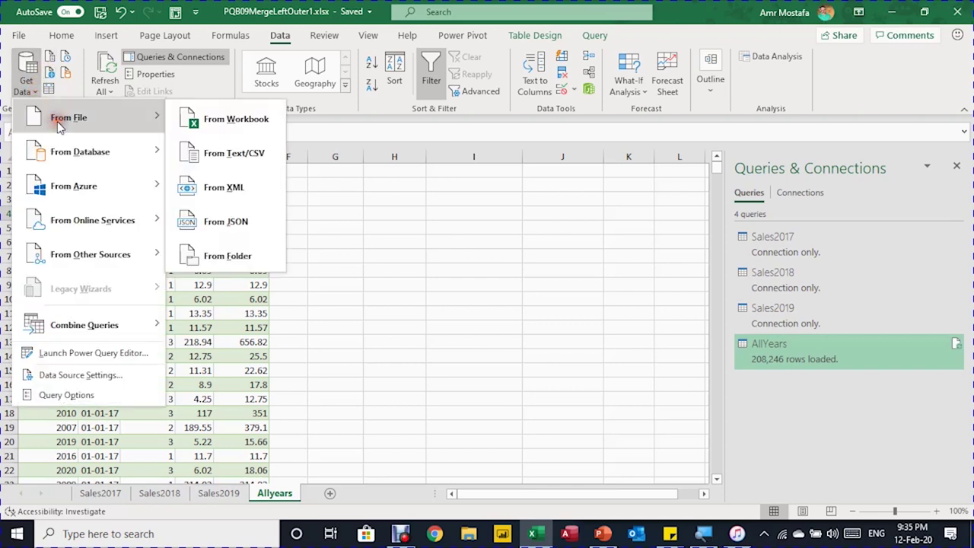
{"action": "left_click", "coordinate": [239, 163]}
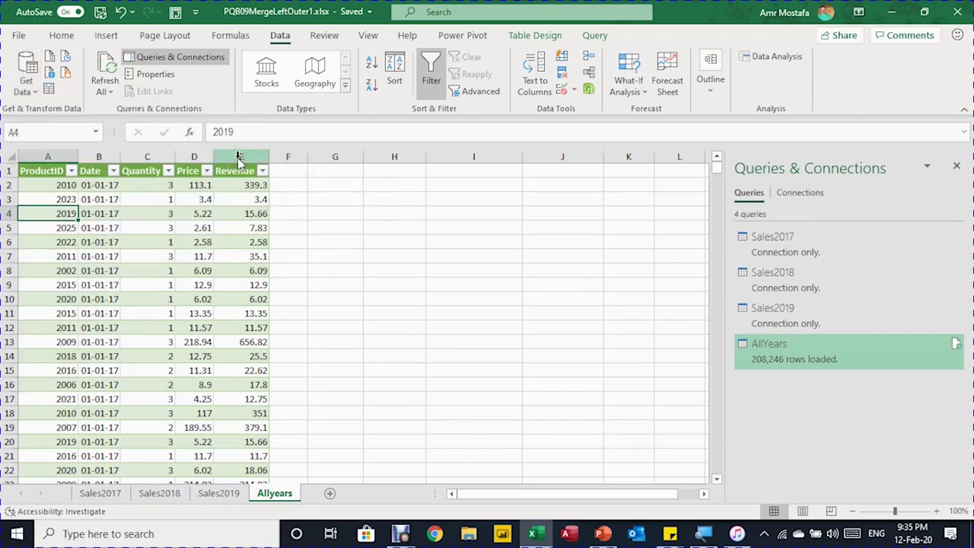
{"action": "left_click", "coordinate": [358, 270]}
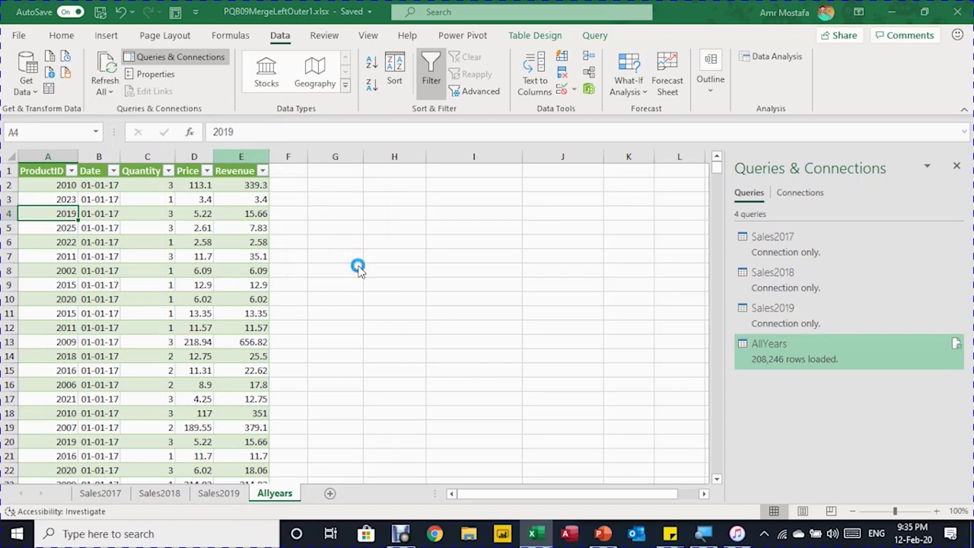
{"action": "left_click", "coordinate": [432, 185]}
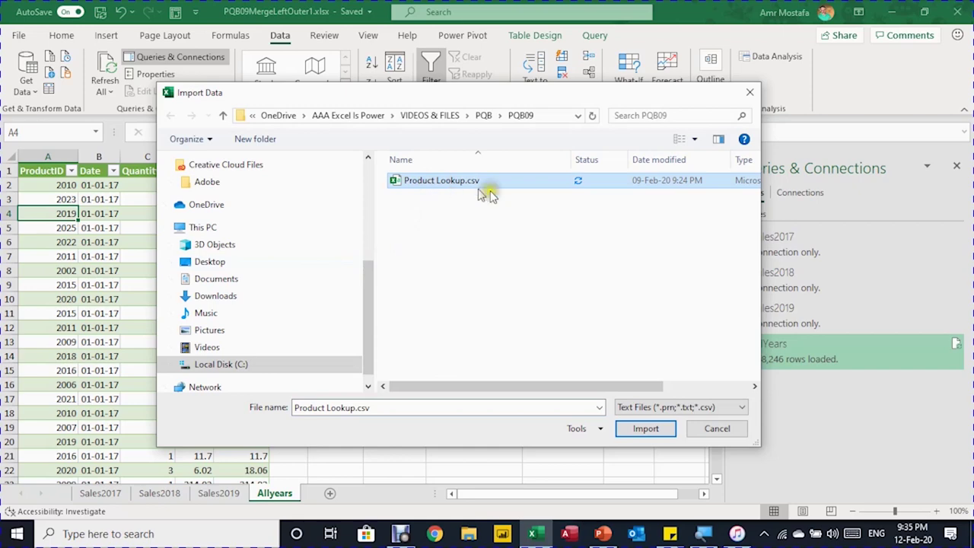
{"action": "left_click", "coordinate": [649, 430]}
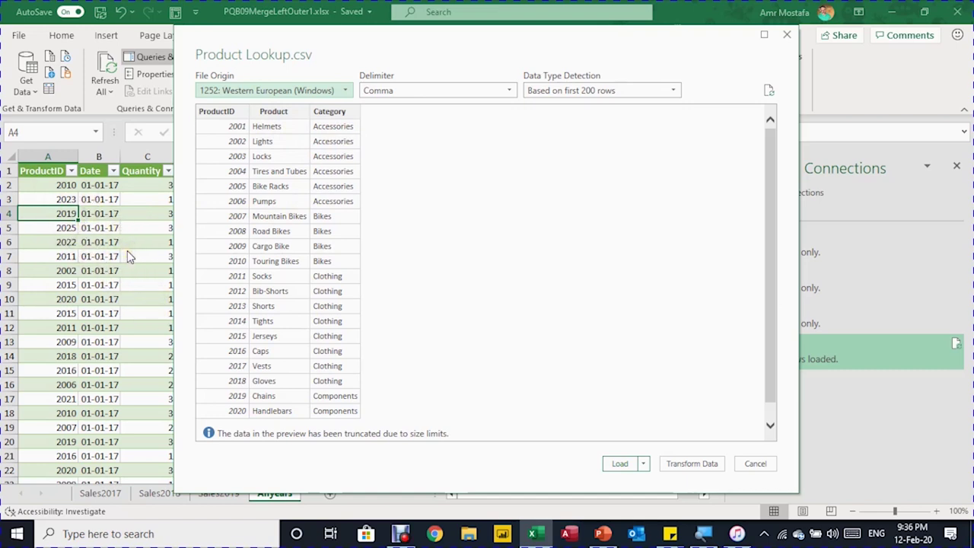
{"action": "left_click", "coordinate": [691, 464]}
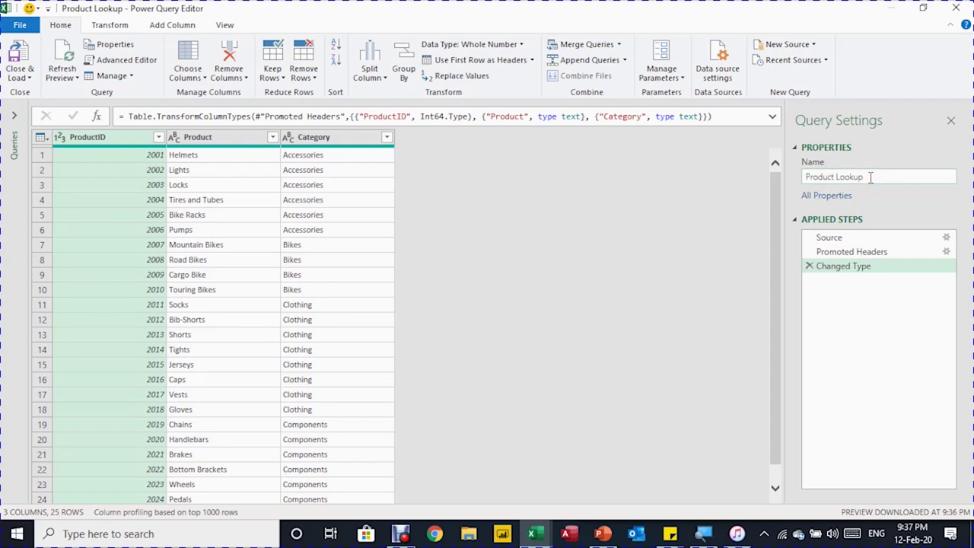
Review the Product Lookup query's Source, Promoted Headers and Changed Type steps, and load the query as a connection only
{"action": "left_click", "coordinate": [854, 239]}
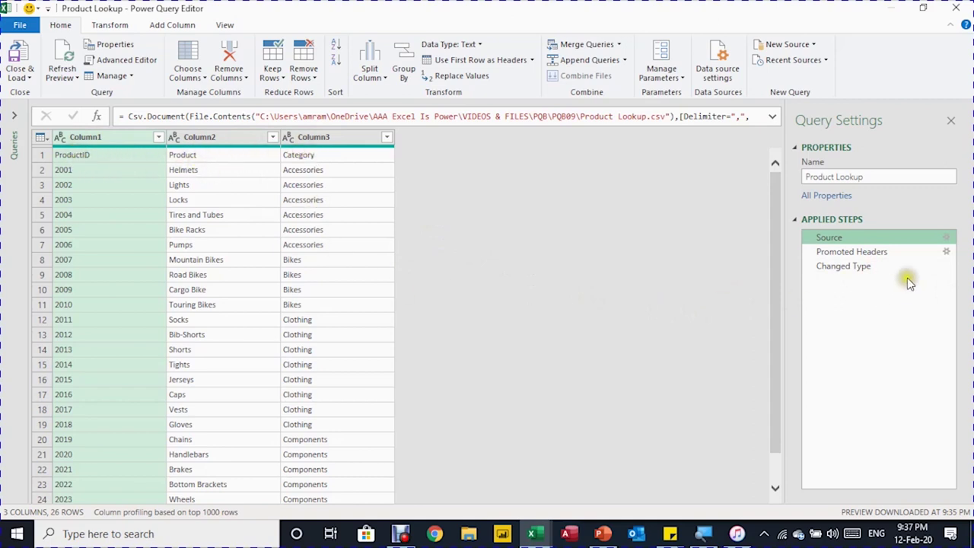
{"action": "left_click", "coordinate": [879, 254]}
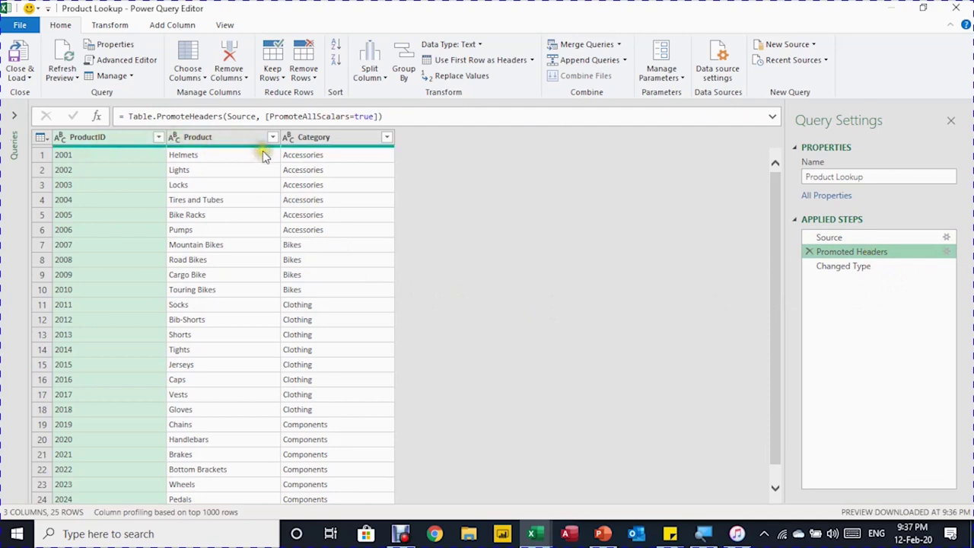
{"action": "left_click", "coordinate": [868, 267]}
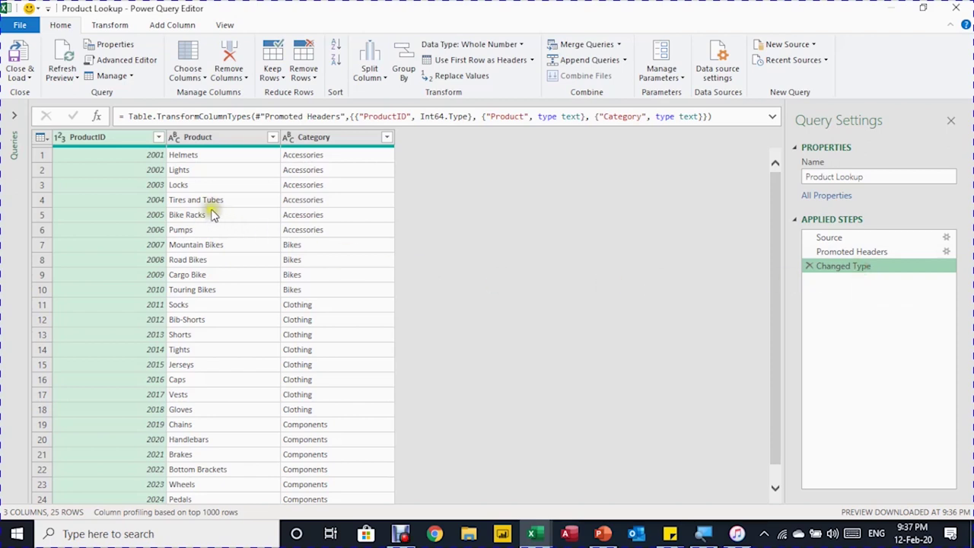
{"action": "left_click", "coordinate": [123, 190]}
{"action": "left_click", "coordinate": [20, 77]}
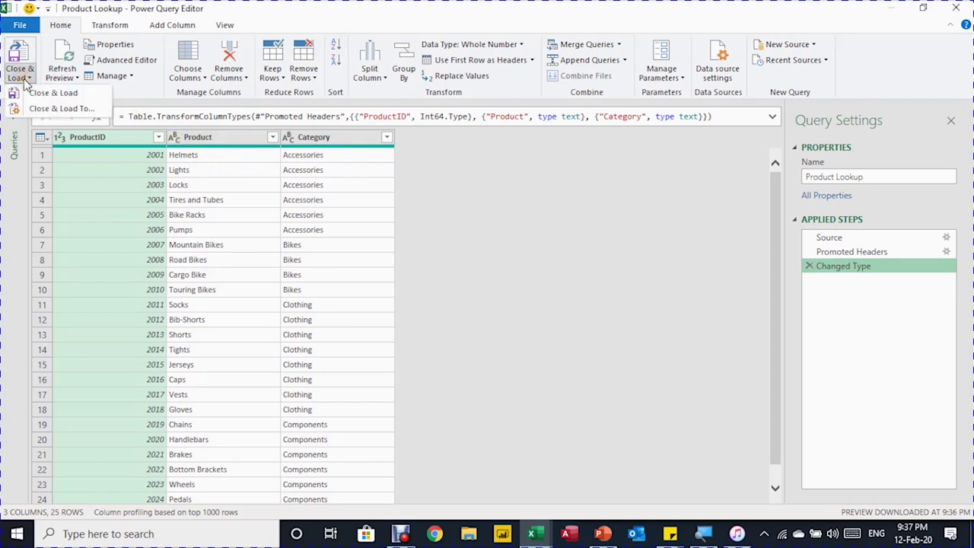
{"action": "left_click", "coordinate": [53, 92]}
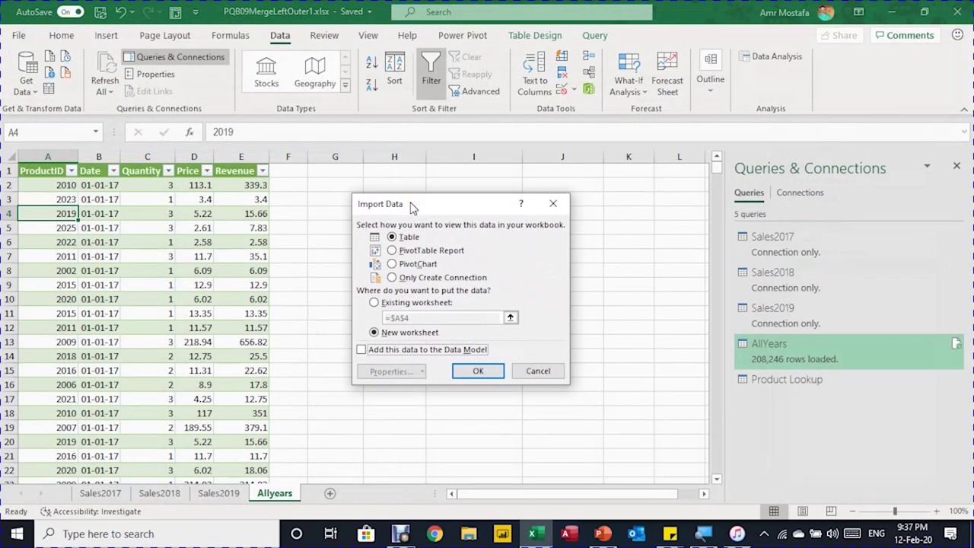
{"action": "left_click", "coordinate": [420, 279]}
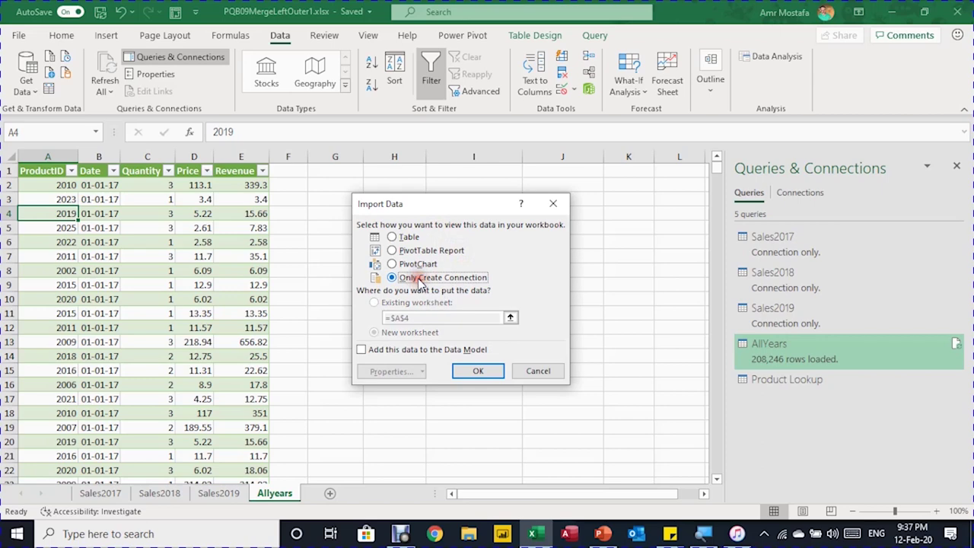
{"action": "left_click", "coordinate": [486, 370]}
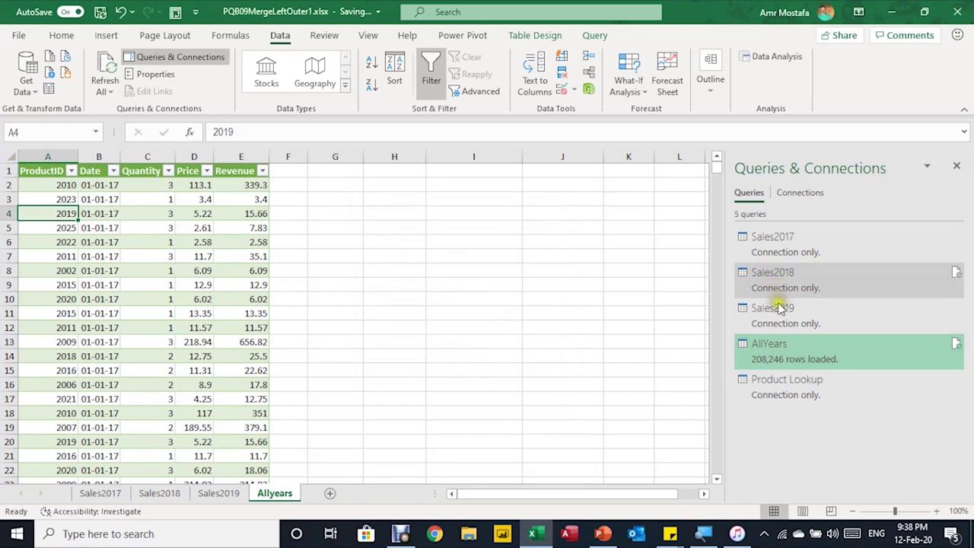
{"action": "mouse_move", "coordinate": [882, 393]}
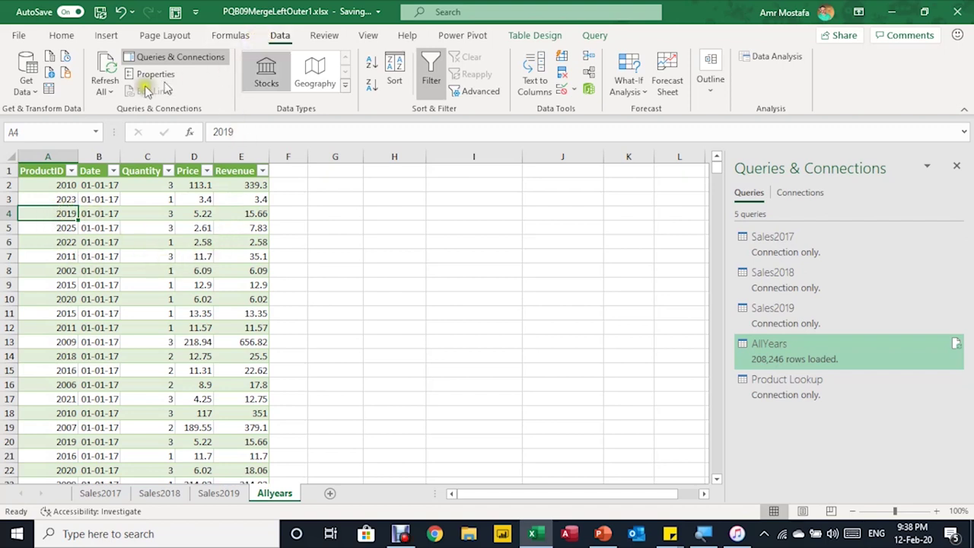
{"action": "left_click", "coordinate": [18, 92]}
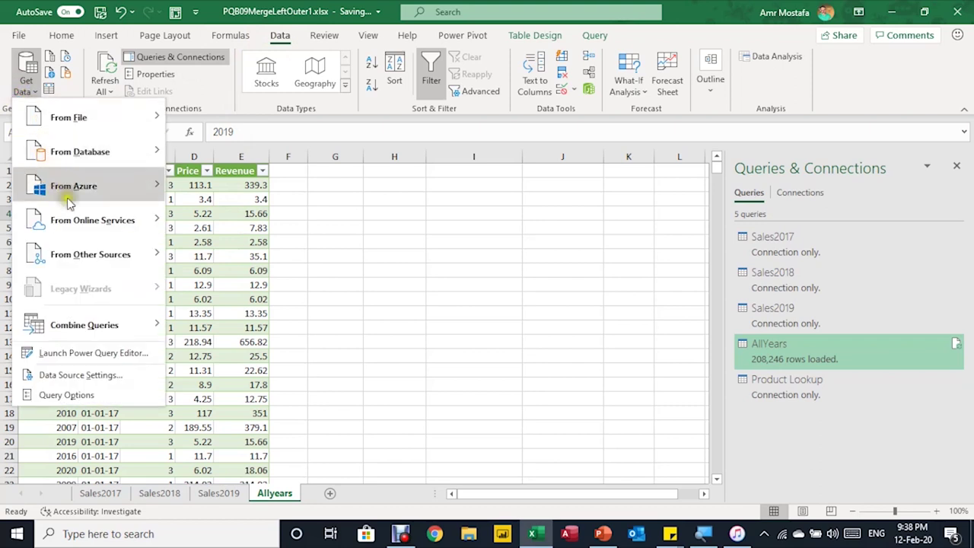
{"action": "mouse_move", "coordinate": [109, 328]}
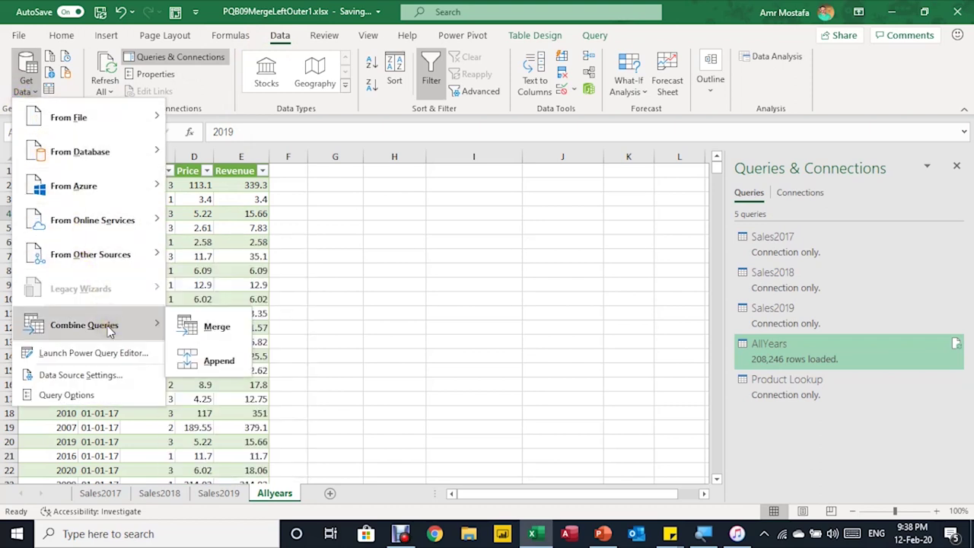
{"action": "left_click", "coordinate": [214, 332]}
{"action": "left_click", "coordinate": [226, 275]}
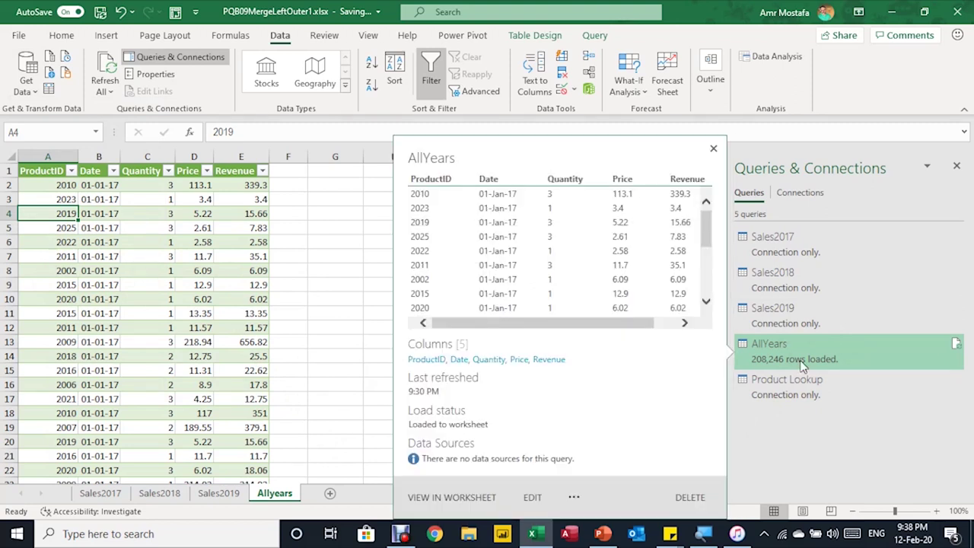
Open the AllYears query for editing and start merging it with Product Lookup as the second table
{"action": "left_click", "coordinate": [800, 359]}
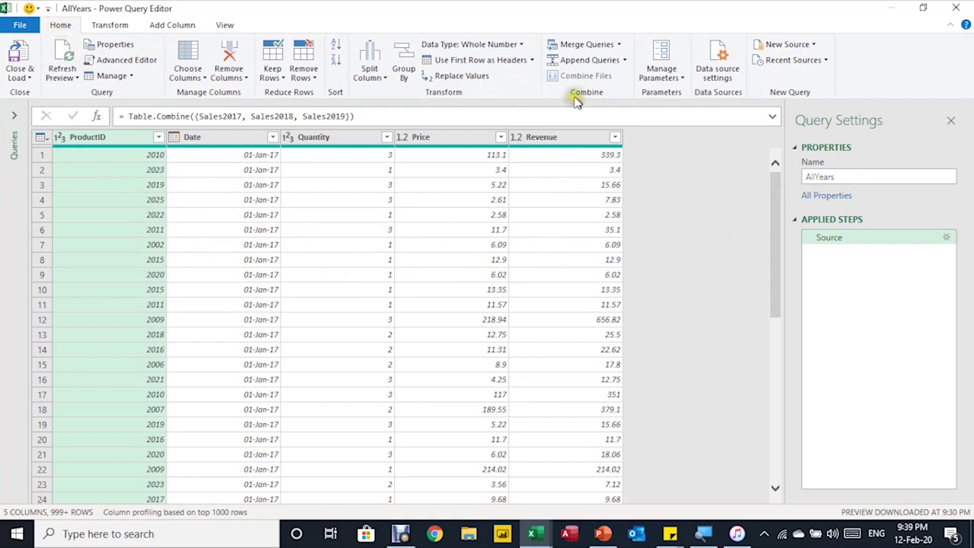
{"action": "left_click", "coordinate": [586, 46]}
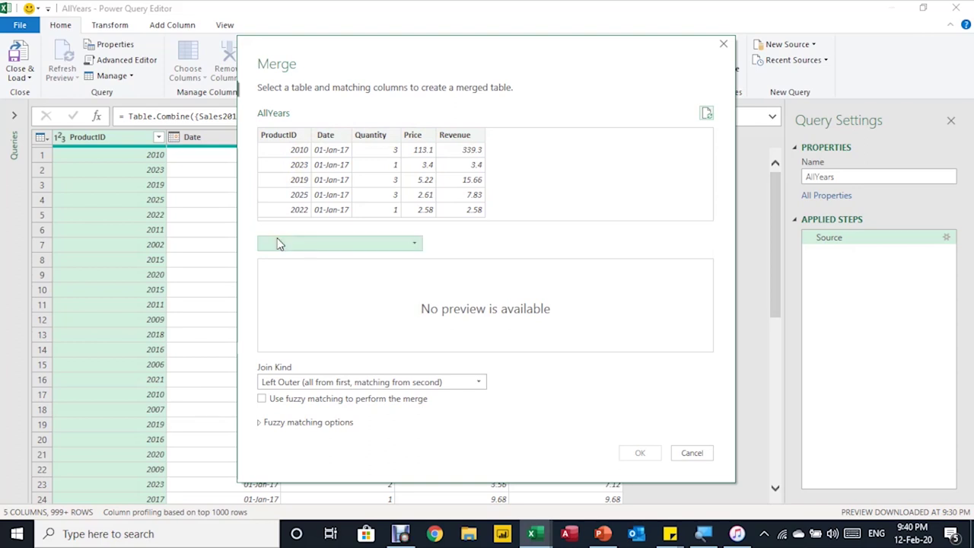
{"action": "left_click", "coordinate": [340, 245]}
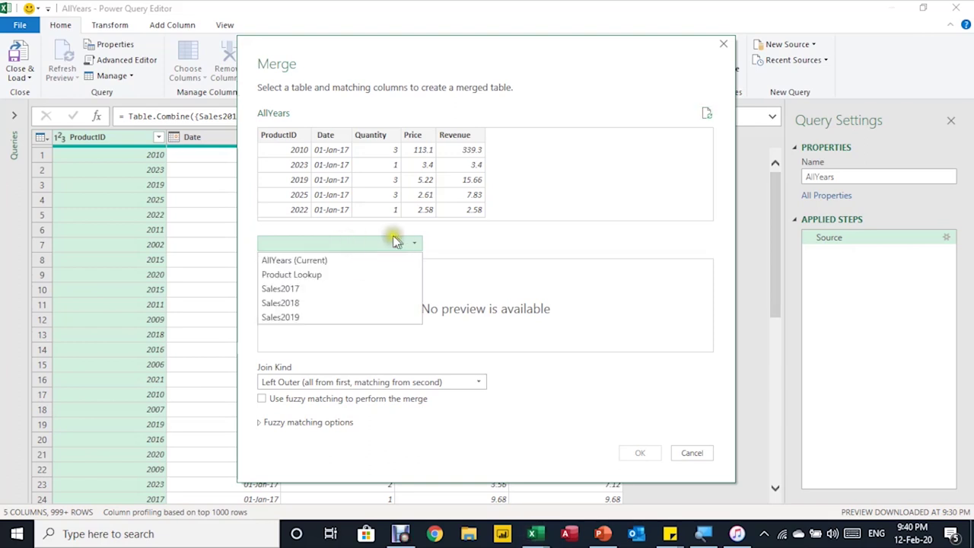
{"action": "left_click", "coordinate": [346, 281]}
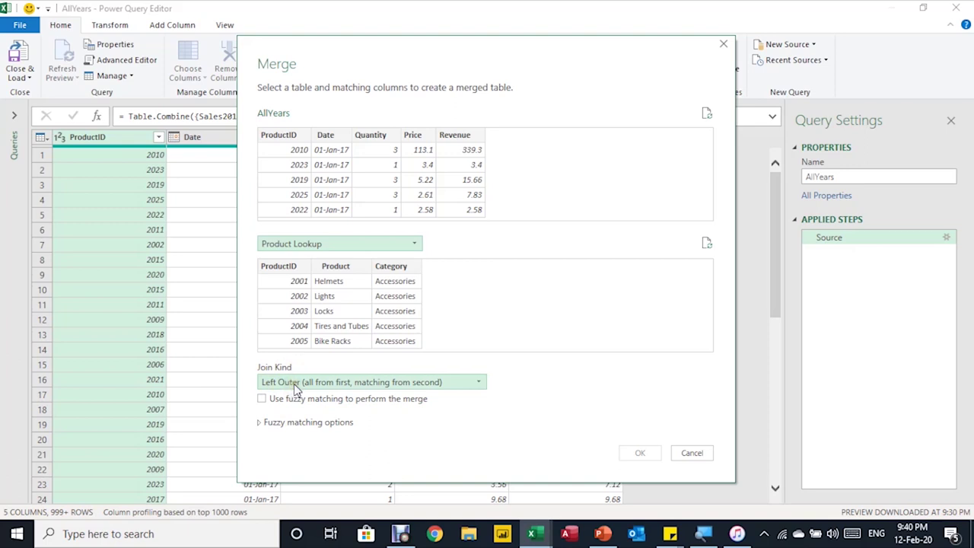
Merge AllYears with Product Lookup using a Left Outer join, matching the ProductID columns of both tables
{"action": "left_click", "coordinate": [479, 385]}
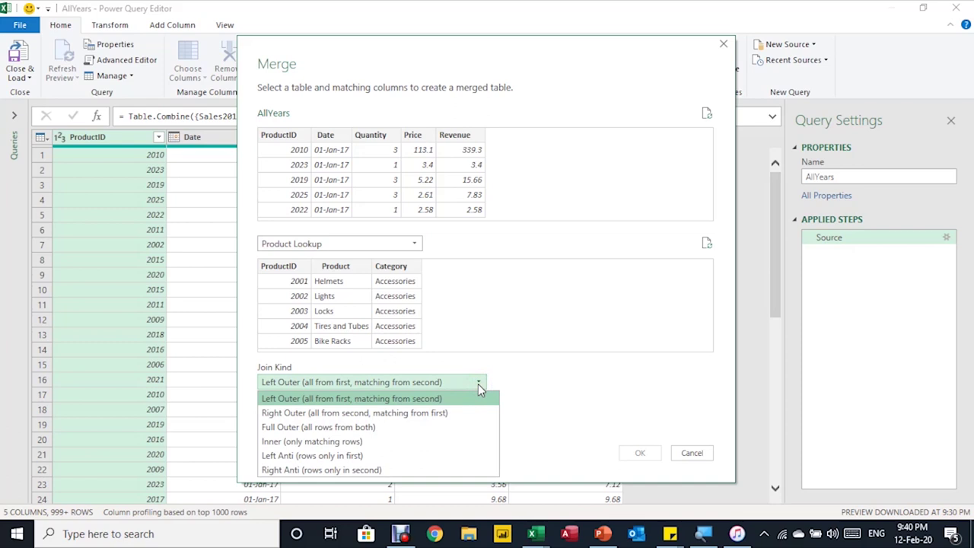
{"action": "left_click", "coordinate": [392, 399]}
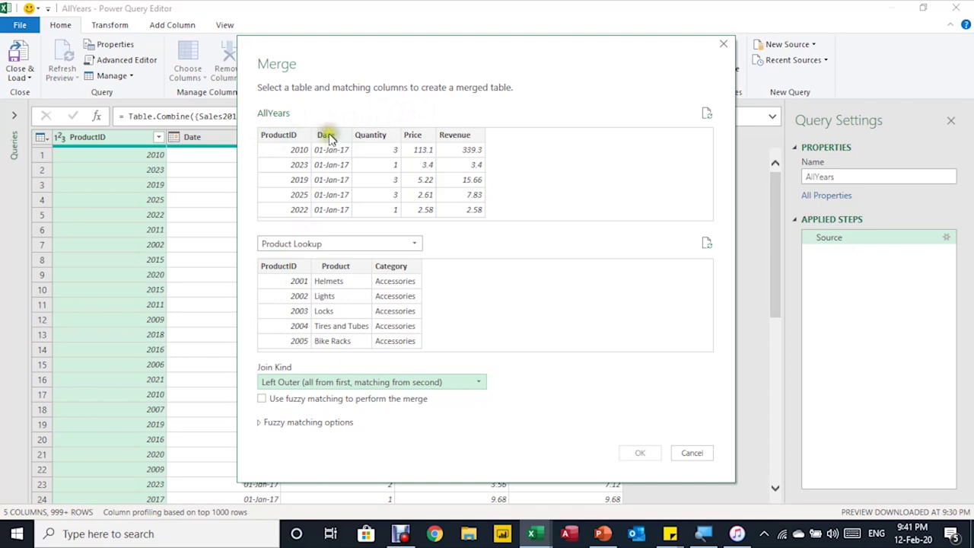
{"action": "left_click", "coordinate": [291, 141]}
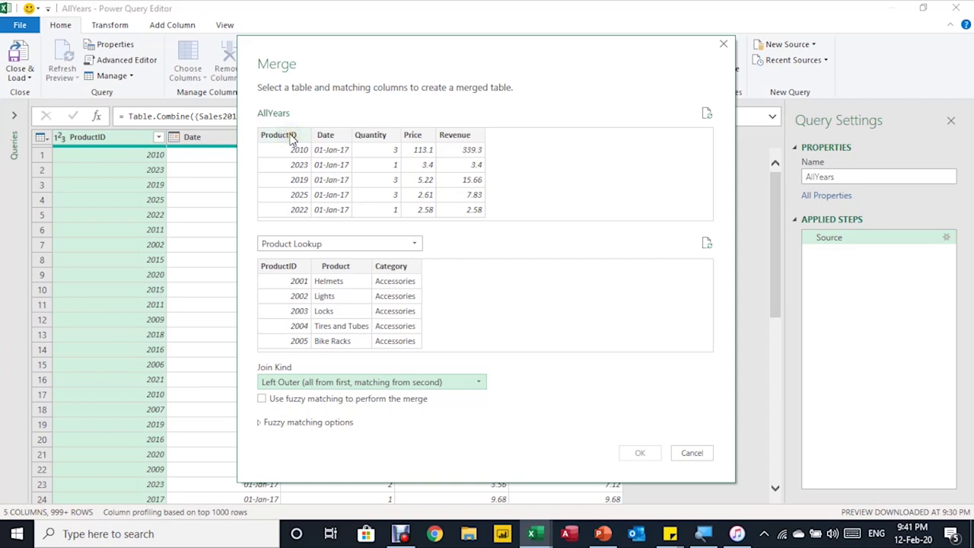
{"action": "left_click", "coordinate": [291, 139]}
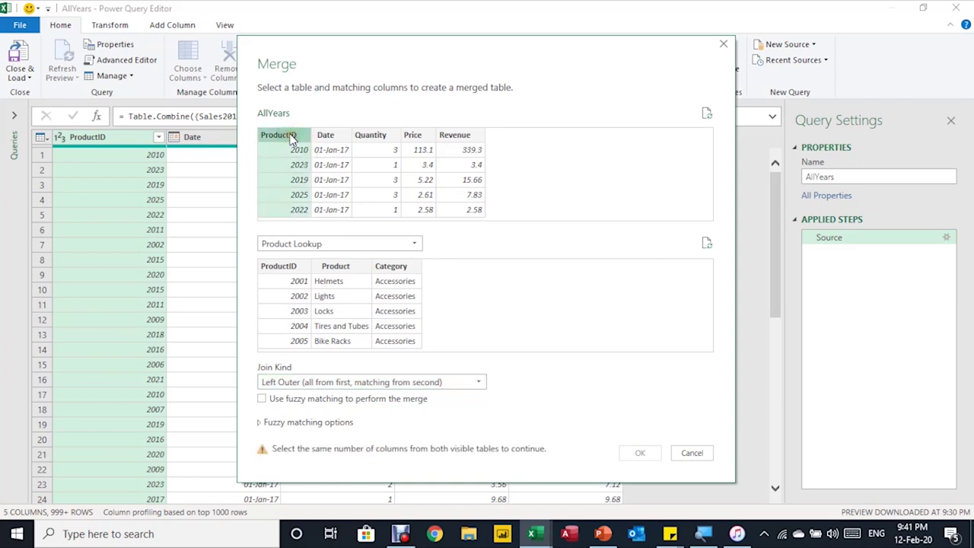
{"action": "left_click", "coordinate": [289, 270]}
{"action": "left_click", "coordinate": [289, 271]}
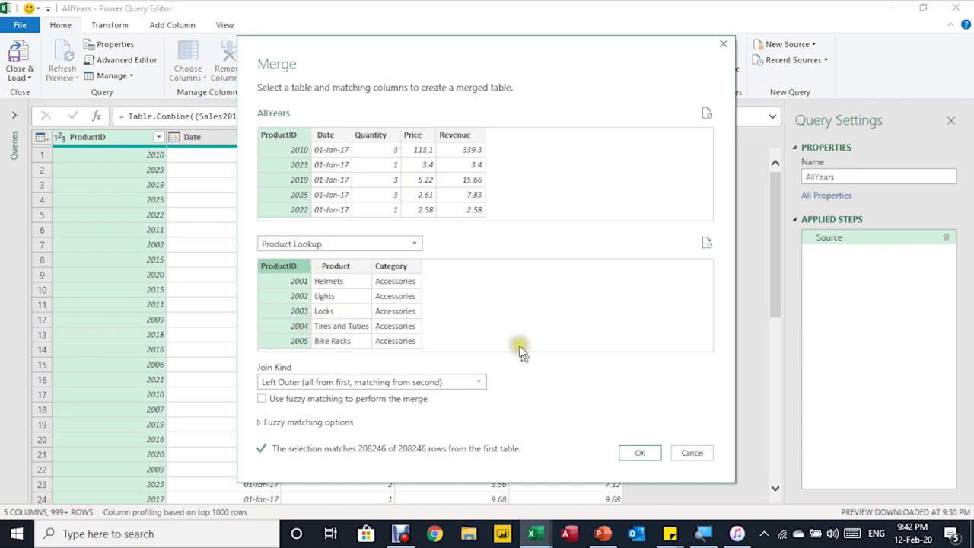
{"action": "left_click", "coordinate": [641, 454]}
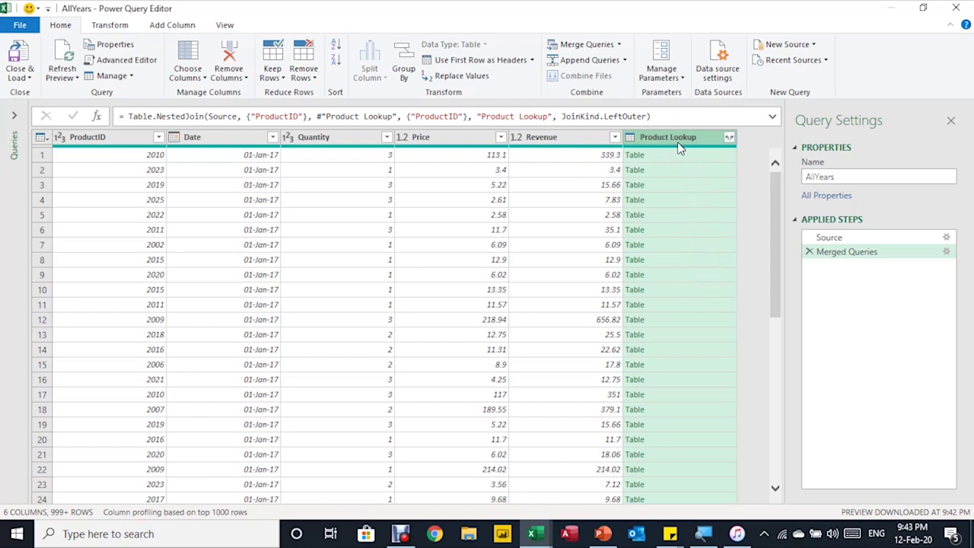
Examine the nested Product Lookup tables of the first two rows, including their ProductID, Product and Category values
{"action": "left_click", "coordinate": [670, 157]}
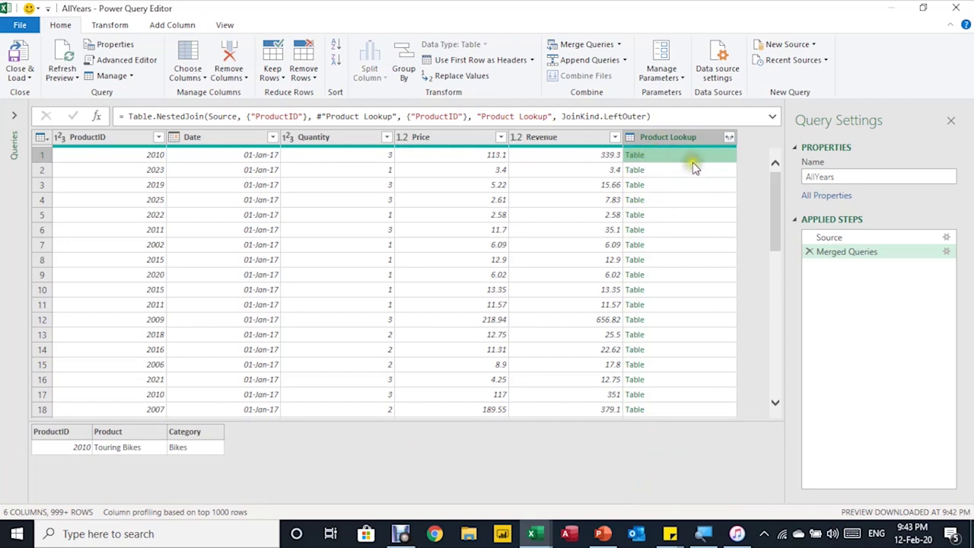
{"action": "left_click", "coordinate": [709, 172]}
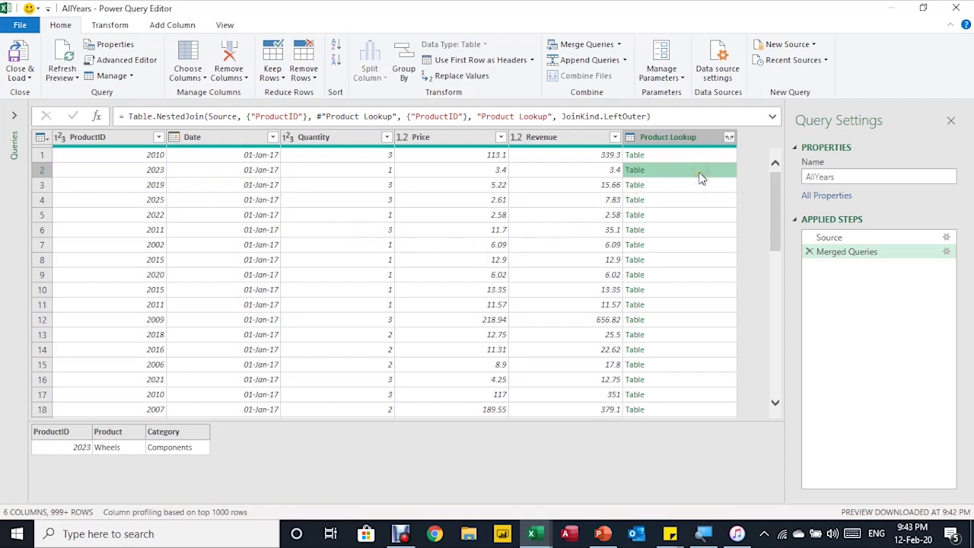
{"action": "left_click", "coordinate": [42, 451]}
{"action": "left_click", "coordinate": [106, 453]}
{"action": "left_click", "coordinate": [111, 453]}
{"action": "left_click", "coordinate": [110, 434]}
{"action": "left_click", "coordinate": [110, 446]}
{"action": "left_click", "coordinate": [163, 434]}
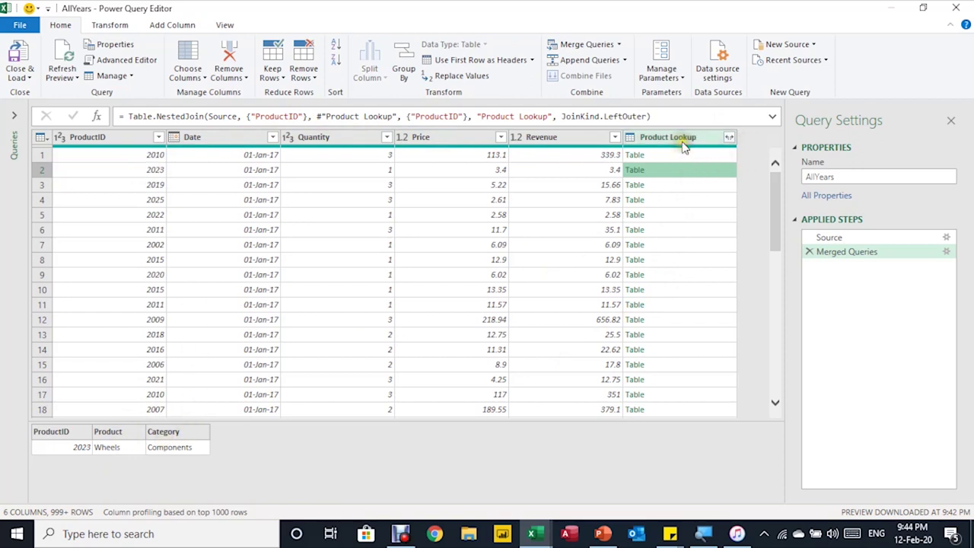
{"action": "left_click", "coordinate": [156, 449]}
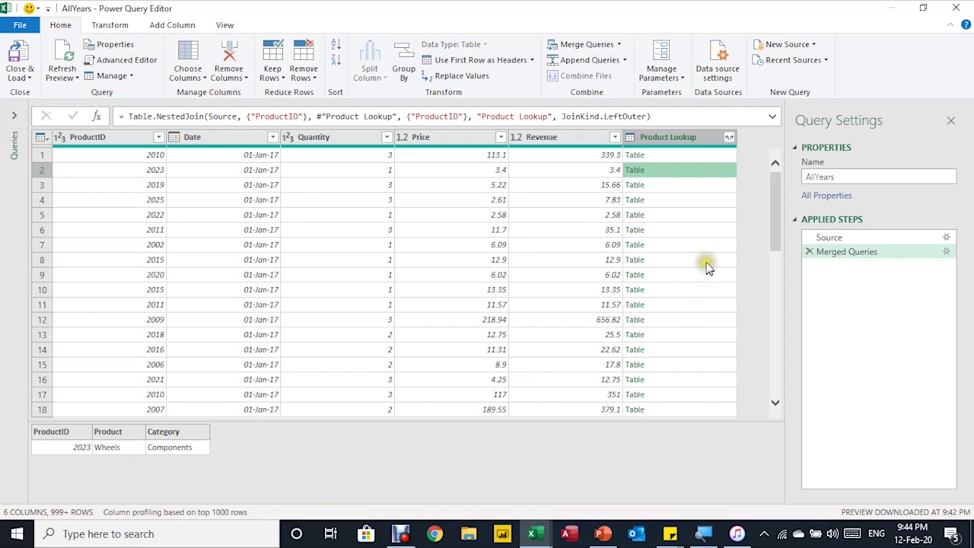
Expand the Product Lookup column to only Product and Category, without using the original column name as prefix
{"action": "left_click", "coordinate": [731, 140]}
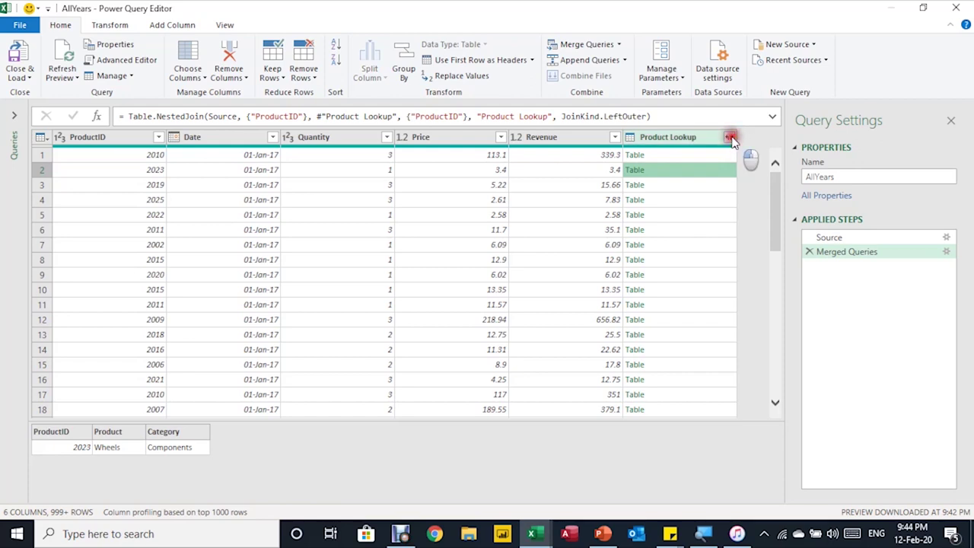
{"action": "left_click", "coordinate": [731, 140]}
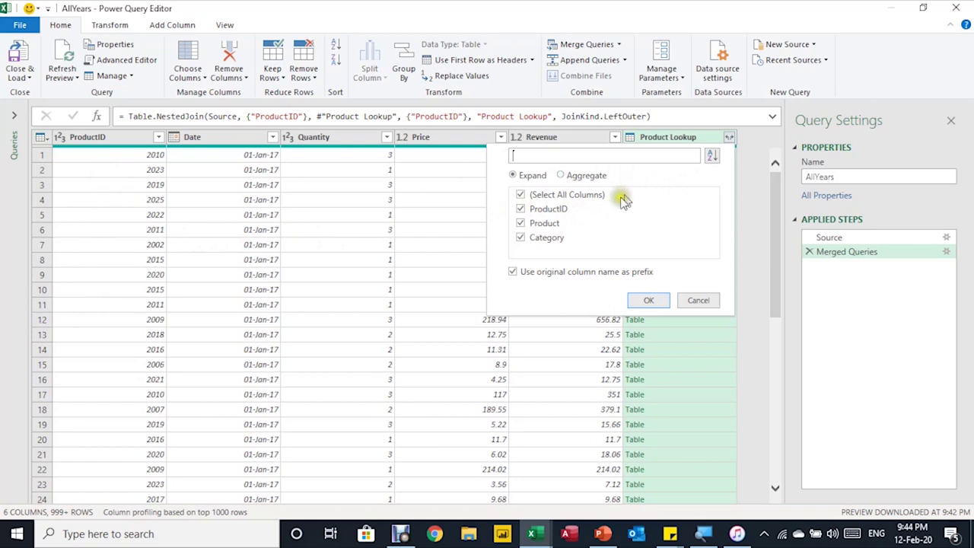
{"action": "left_click", "coordinate": [521, 210]}
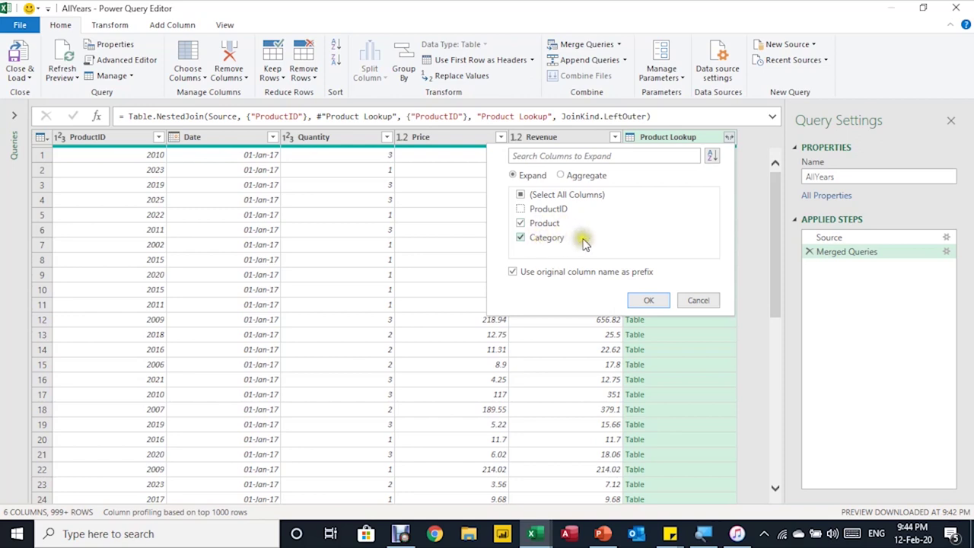
{"action": "left_click", "coordinate": [513, 272]}
{"action": "left_click", "coordinate": [651, 300]}
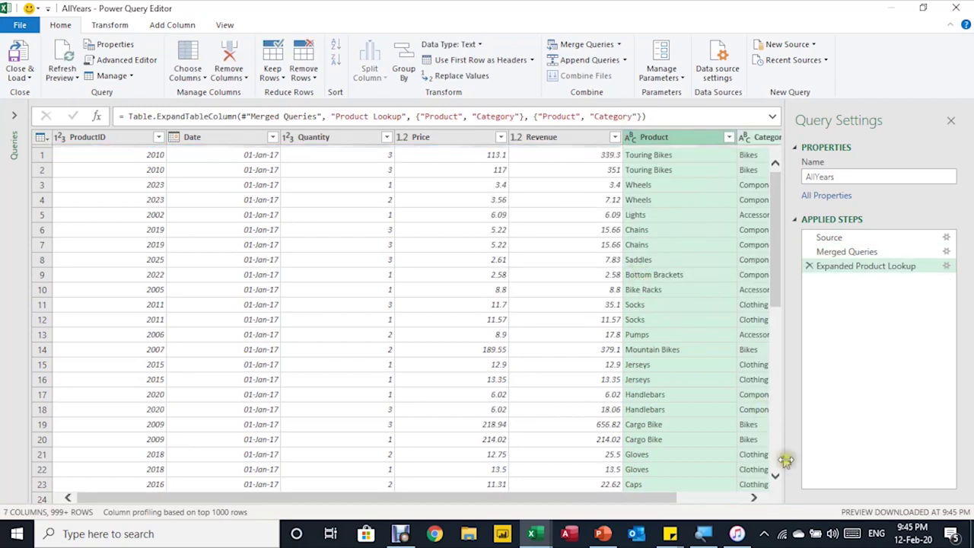
Check the expanded Product and Category columns and remove the ProductID column from the query
{"action": "left_click", "coordinate": [753, 498]}
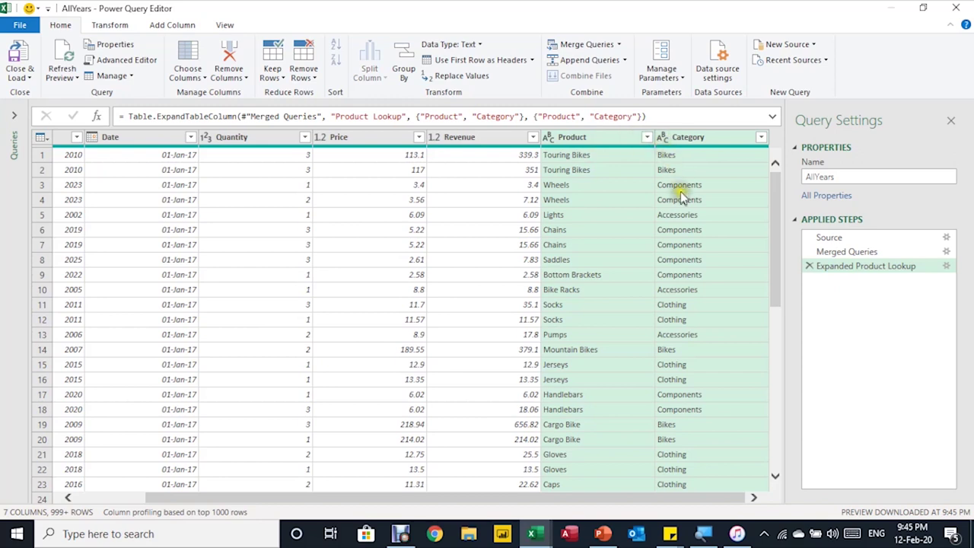
{"action": "left_click_drag", "start_coordinate": [626, 500], "coordinate": [457, 497]}
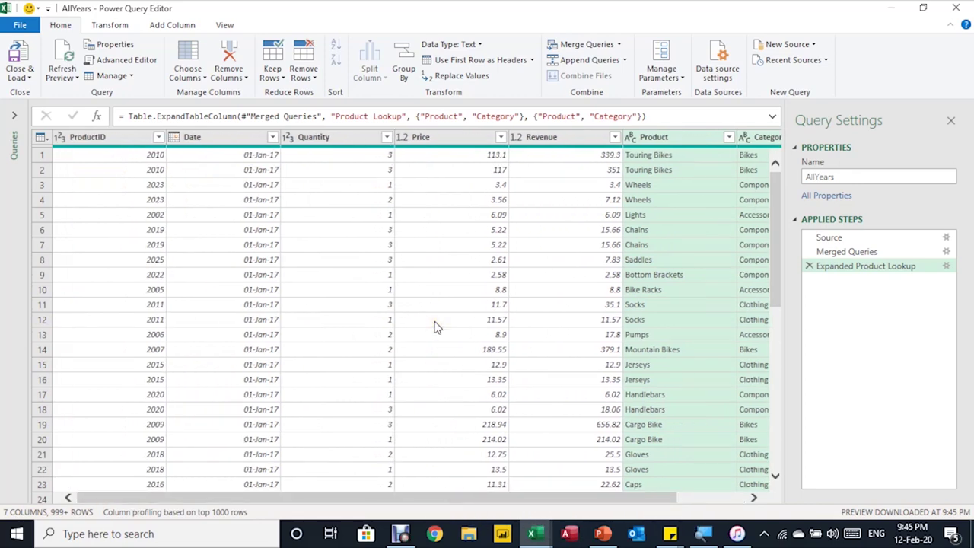
{"action": "left_click", "coordinate": [88, 138]}
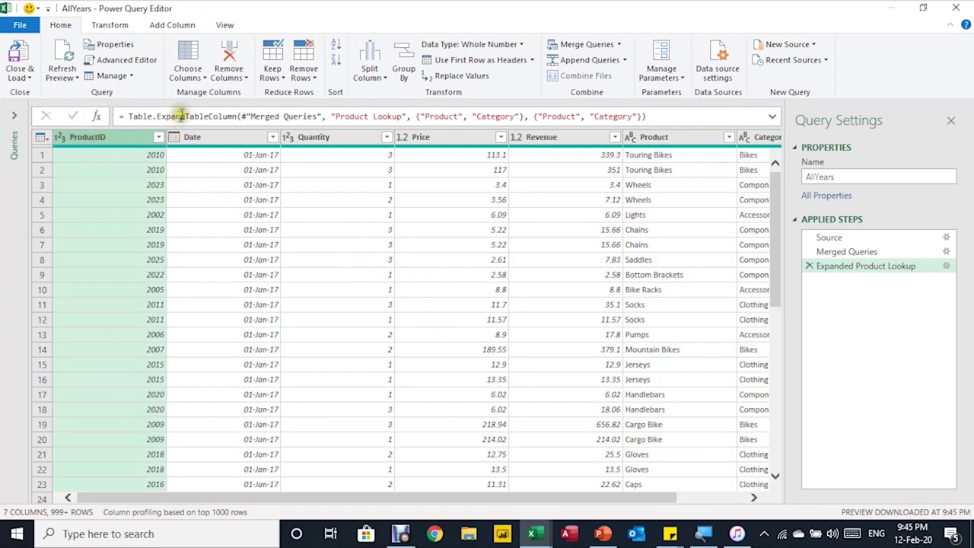
{"action": "left_click", "coordinate": [228, 56]}
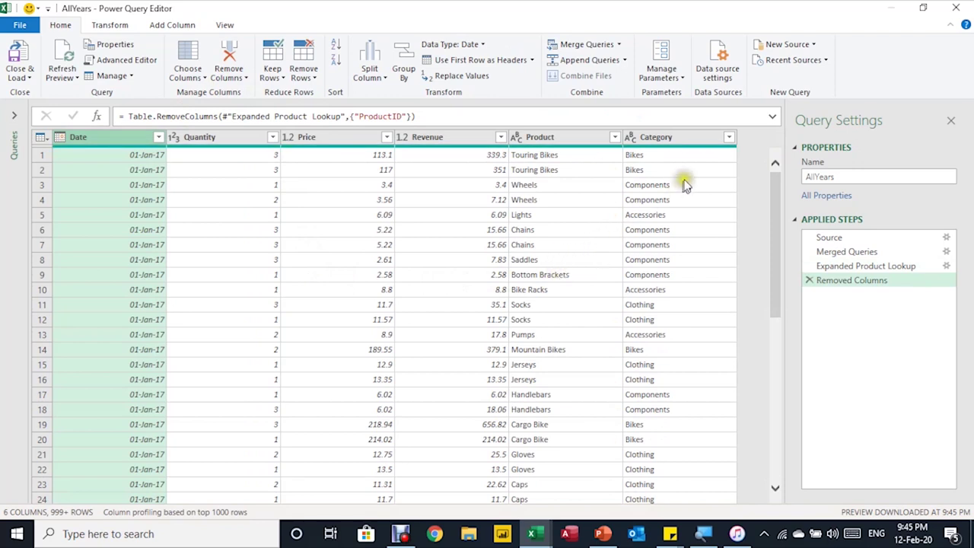
Move the Category and Product columns together to the front of the table, with Category first
{"action": "left_click", "coordinate": [687, 144]}
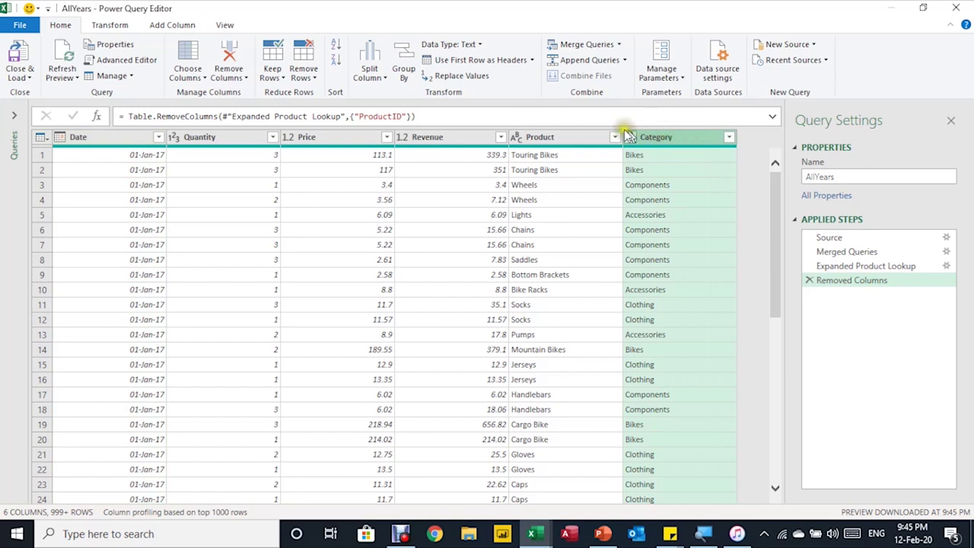
{"action": "left_click", "coordinate": [560, 140], "text": "ctrl"}
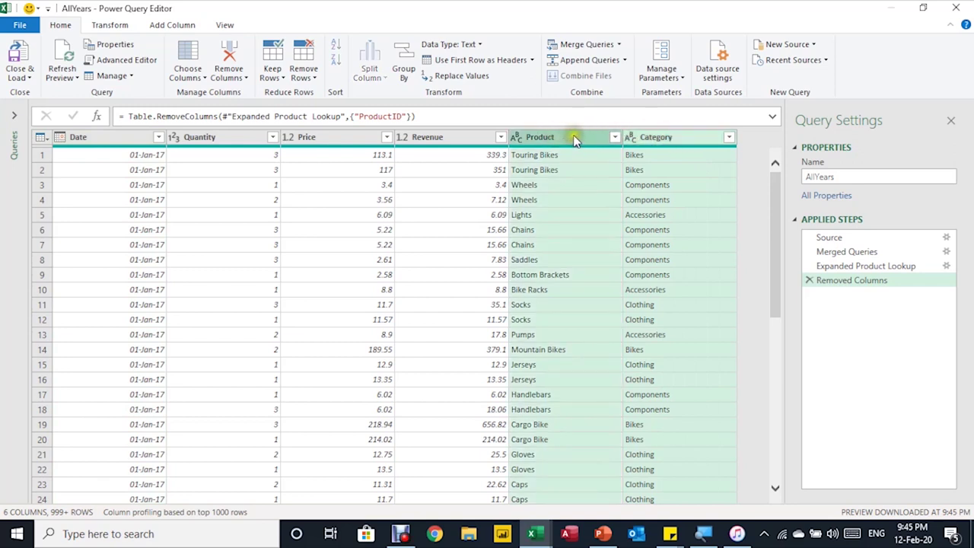
{"action": "left_click_drag", "start_coordinate": [582, 141], "coordinate": [54, 177]}
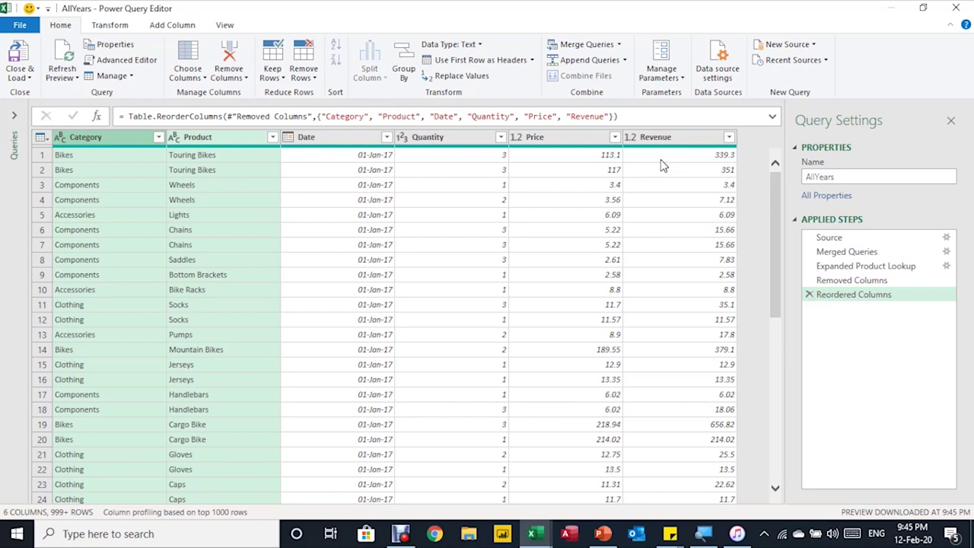
Close the Power Query Editor and keep the changes so the AllYears table reloads in the worksheet
{"action": "left_click", "coordinate": [10, 76]}
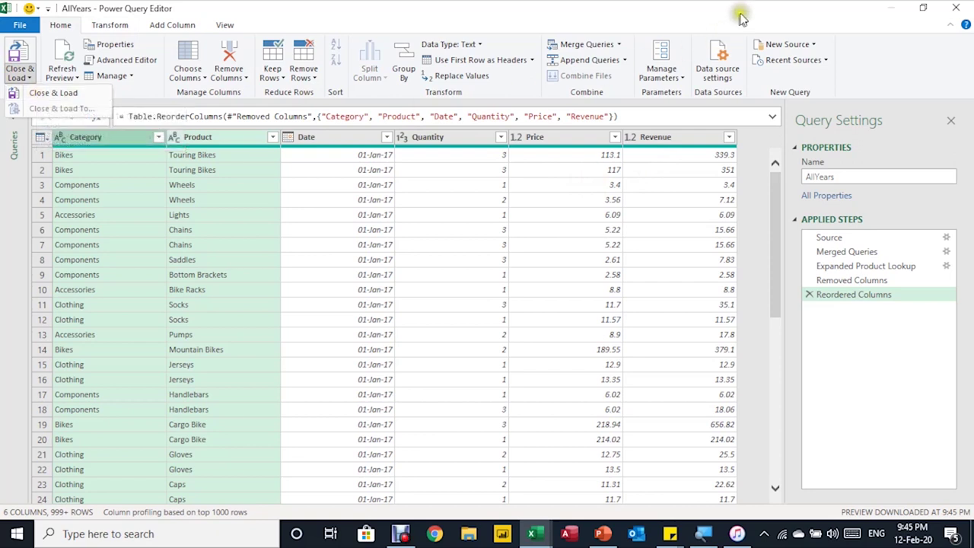
{"action": "left_click", "coordinate": [848, 11]}
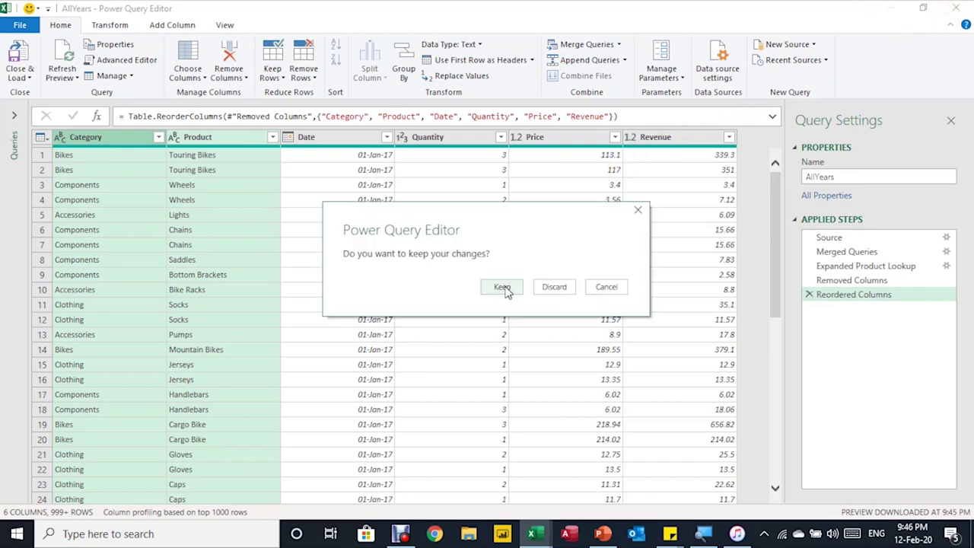
{"action": "left_click", "coordinate": [502, 288]}
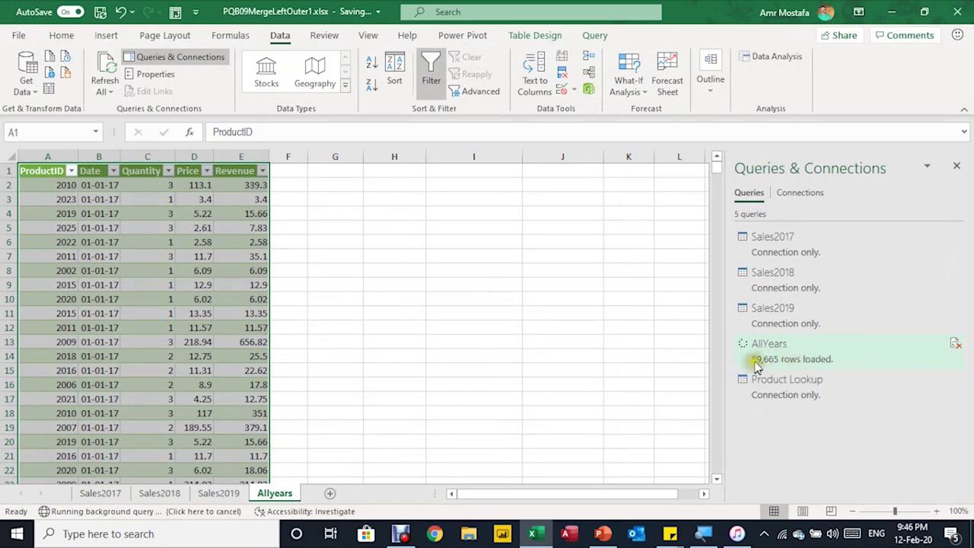
Create a PivotTable from the AllYears table on the existing Allyears worksheet at cell H4
{"action": "left_click", "coordinate": [111, 242]}
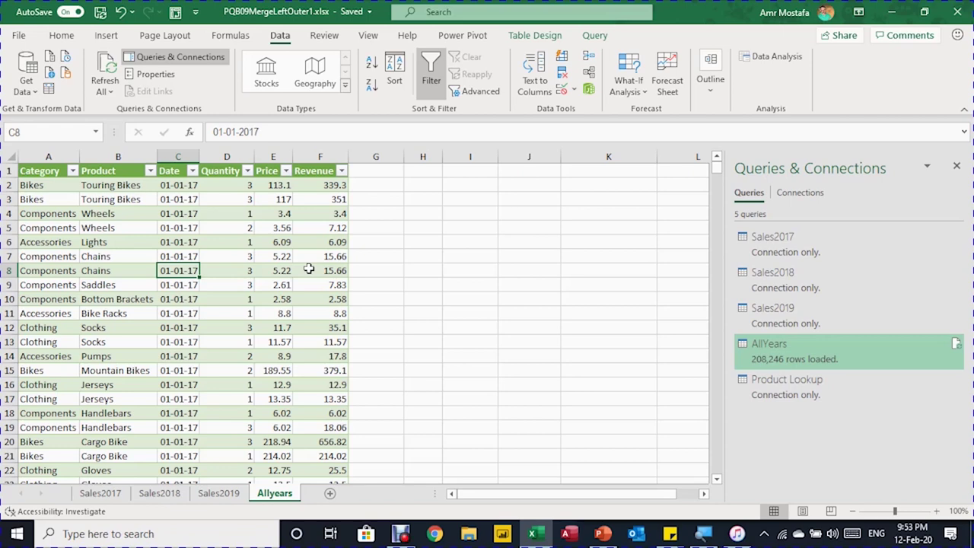
{"action": "key", "text": "alt+n"}
{"action": "key", "text": "v"}
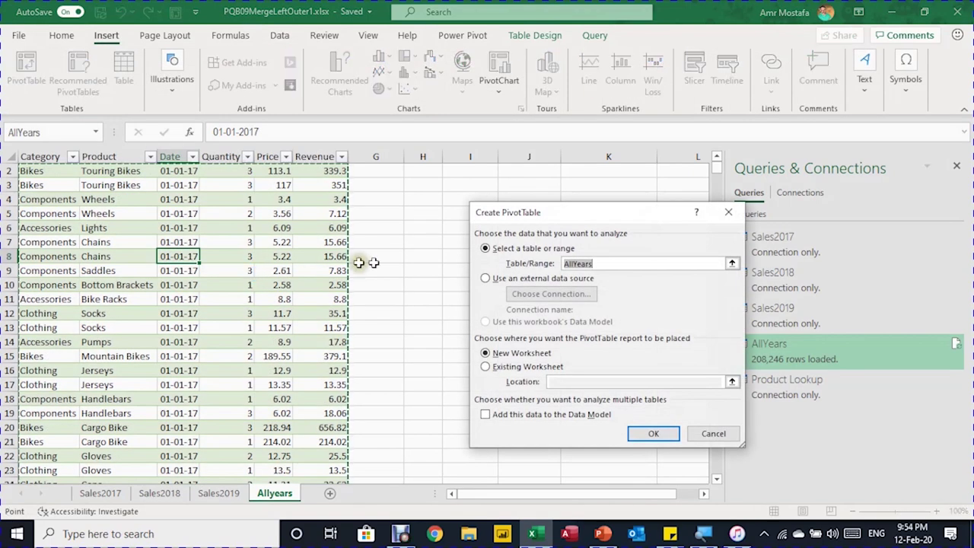
{"action": "left_click_drag", "start_coordinate": [563, 215], "coordinate": [487, 194]}
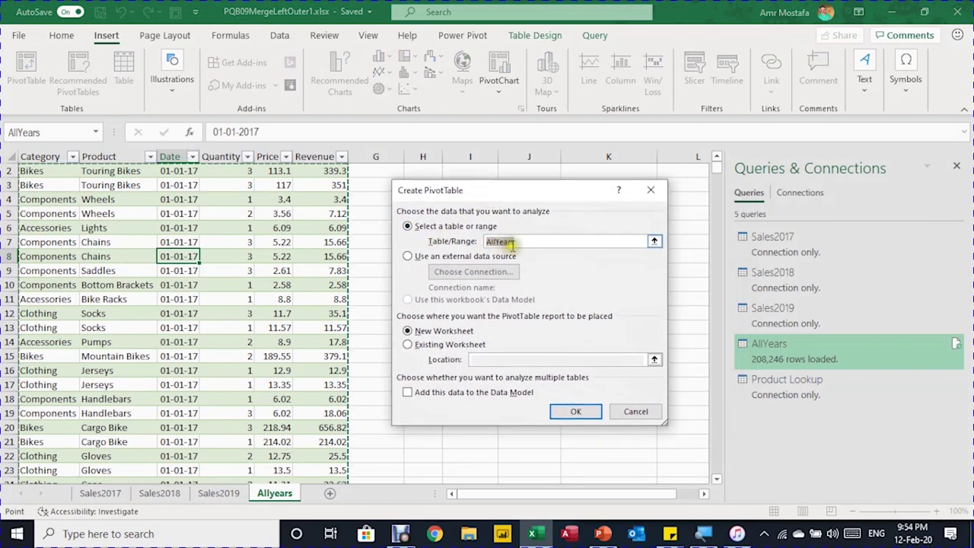
{"action": "left_click_drag", "start_coordinate": [449, 190], "coordinate": [457, 205]}
{"action": "left_click", "coordinate": [491, 359]}
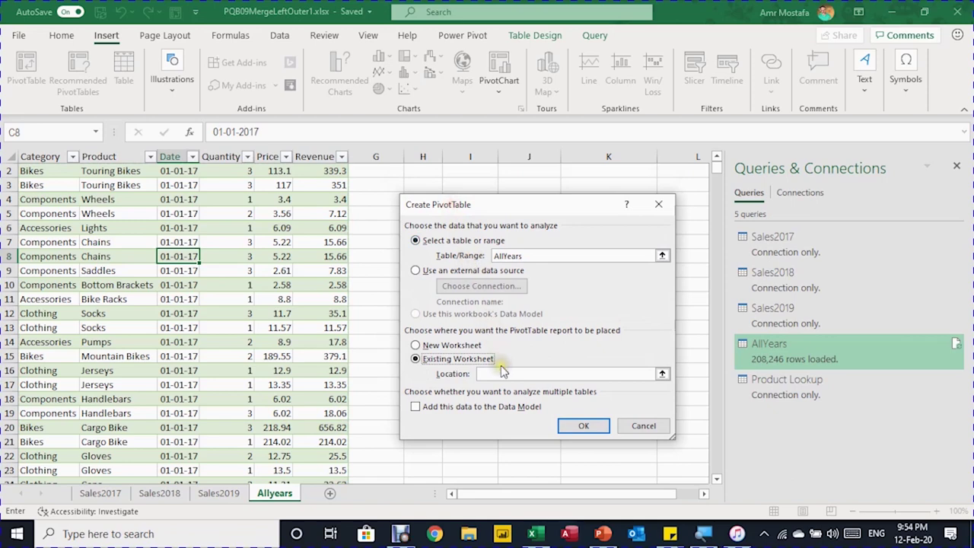
{"action": "scroll", "coordinate": [389, 186], "scroll_direction": "up", "scroll_amount": 1}
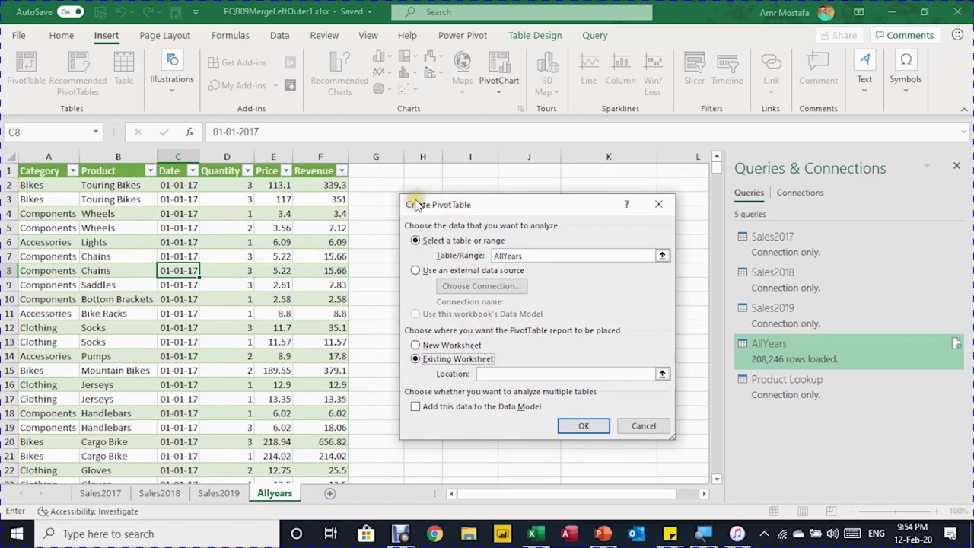
{"action": "left_click_drag", "start_coordinate": [417, 206], "coordinate": [488, 245]}
{"action": "left_click", "coordinate": [425, 217]}
{"action": "left_click", "coordinate": [664, 465]}
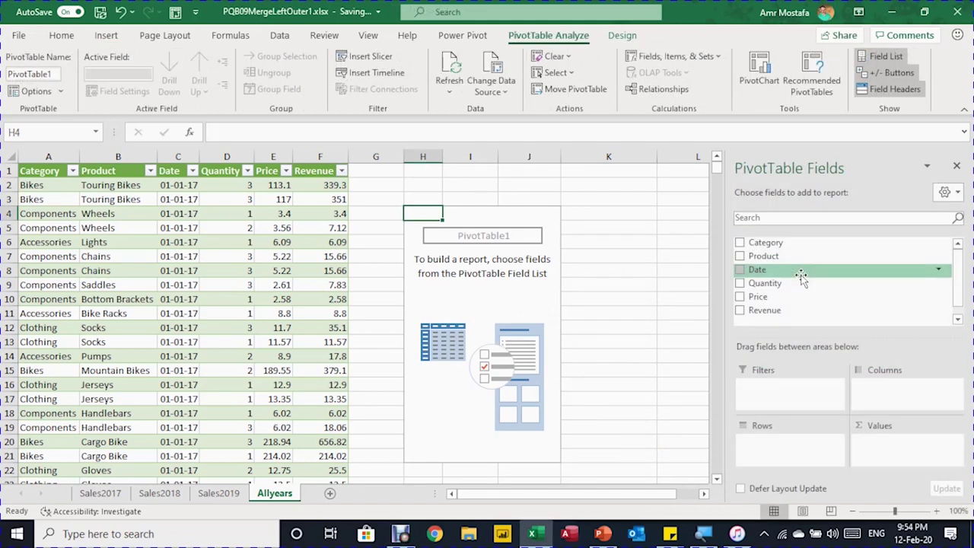
Lay out the PivotTable with the Years grouping of Date as columns and Sum of Revenue as values, leaving out Date and Quarters
{"action": "left_click_drag", "start_coordinate": [801, 276], "coordinate": [790, 435]}
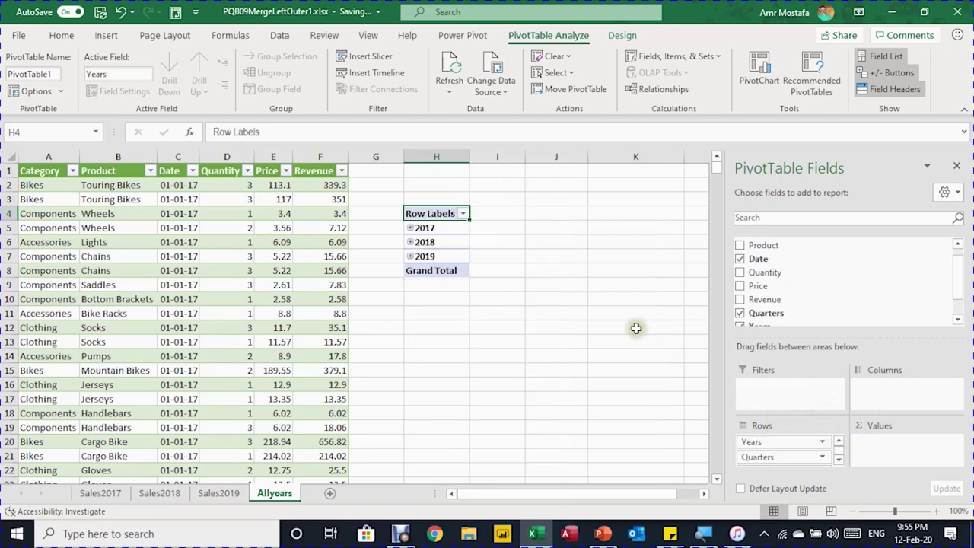
{"action": "left_click_drag", "start_coordinate": [766, 443], "coordinate": [683, 447]}
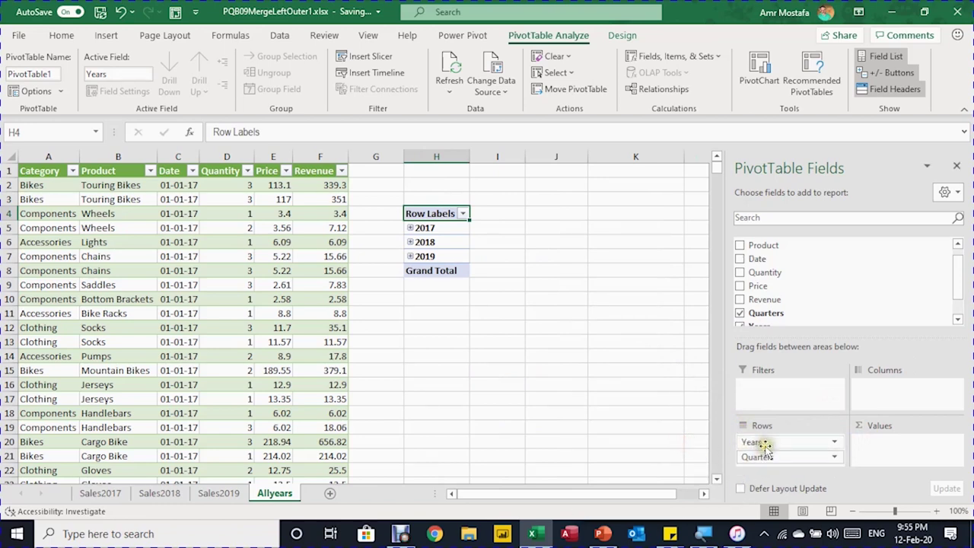
{"action": "left_click_drag", "start_coordinate": [760, 457], "coordinate": [688, 447]}
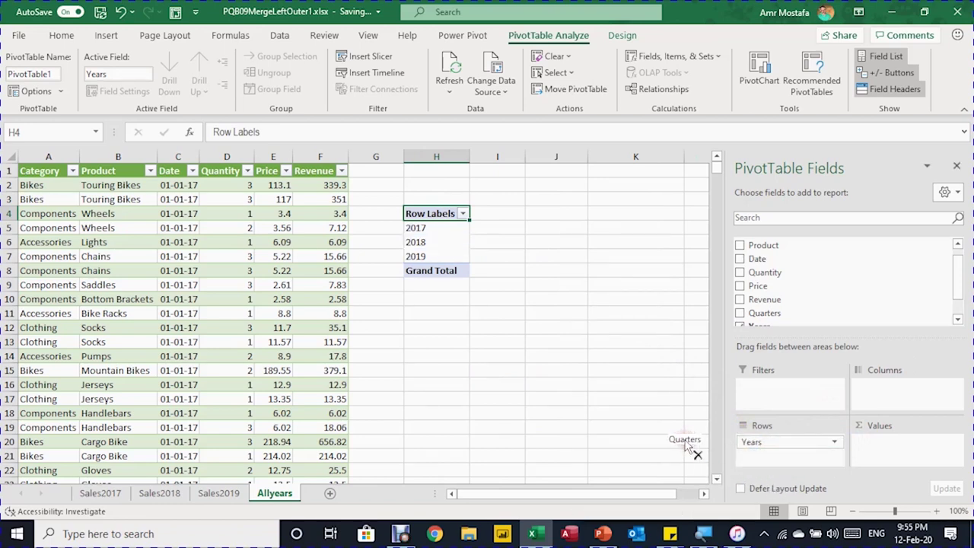
{"action": "left_click_drag", "start_coordinate": [749, 446], "coordinate": [845, 305]}
{"action": "left_click_drag", "start_coordinate": [822, 273], "coordinate": [910, 450]}
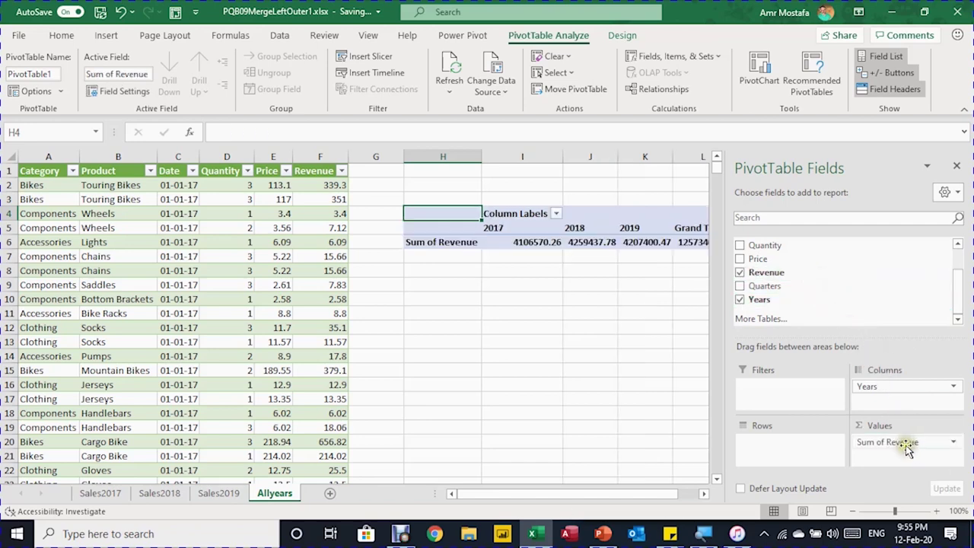
{"action": "left_click", "coordinate": [476, 241]}
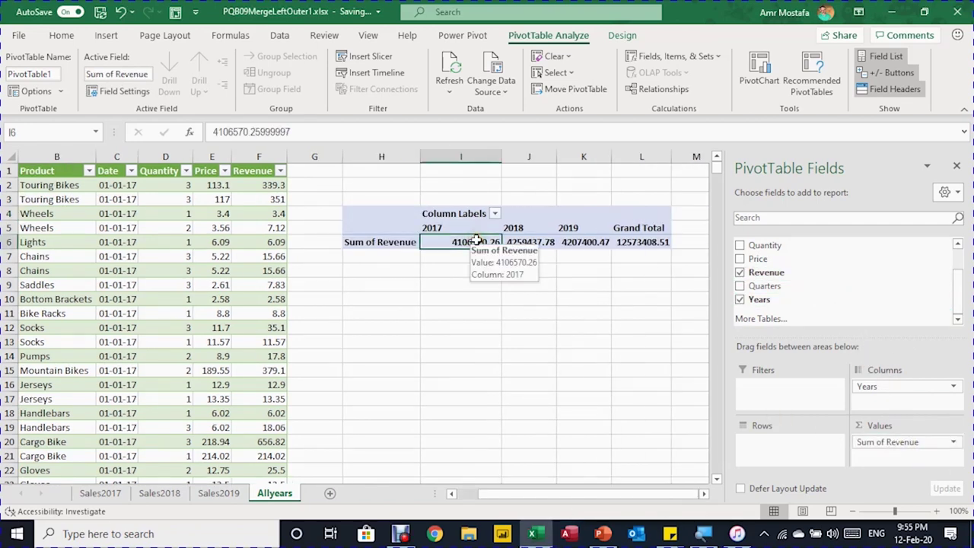
Format the PivotTable's Sum of Revenue values as dollar currency with zero decimal places
{"action": "right_click", "coordinate": [476, 241]}
{"action": "left_click", "coordinate": [538, 291]}
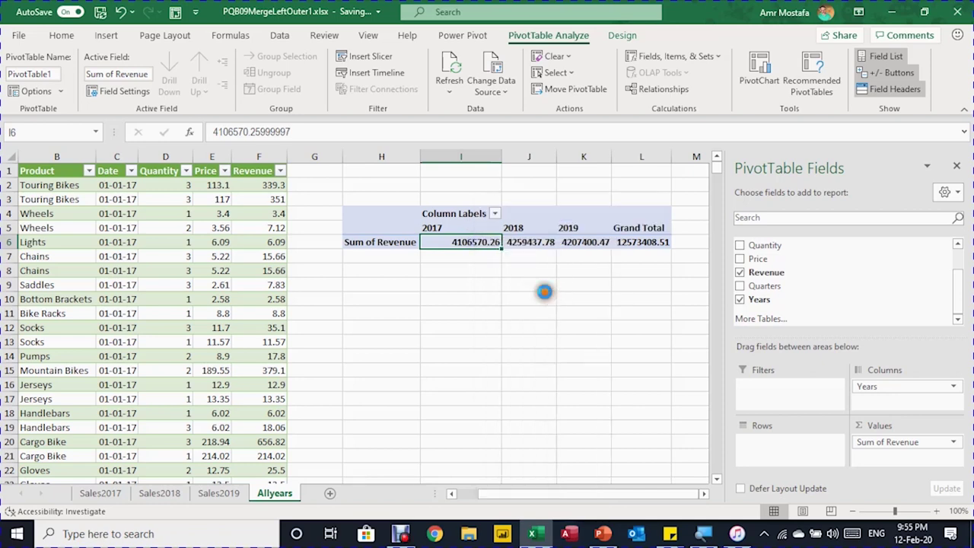
{"action": "left_click", "coordinate": [557, 211]}
{"action": "left_click", "coordinate": [557, 211]}
{"action": "left_click", "coordinate": [642, 440]}
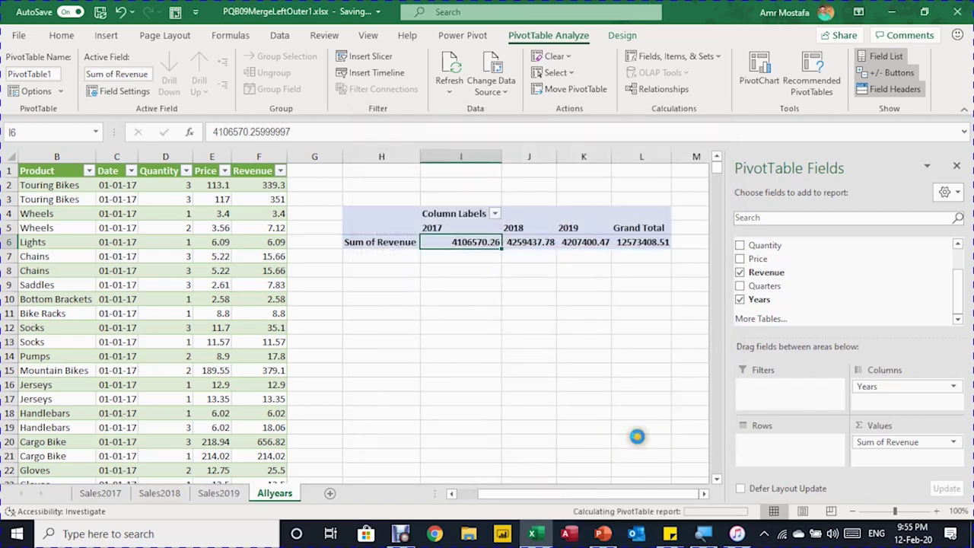
Add Category and then Product as nested row fields in the PivotTable to break revenue down by category and product
{"action": "scroll", "coordinate": [794, 282], "scroll_direction": "up", "scroll_amount": 2}
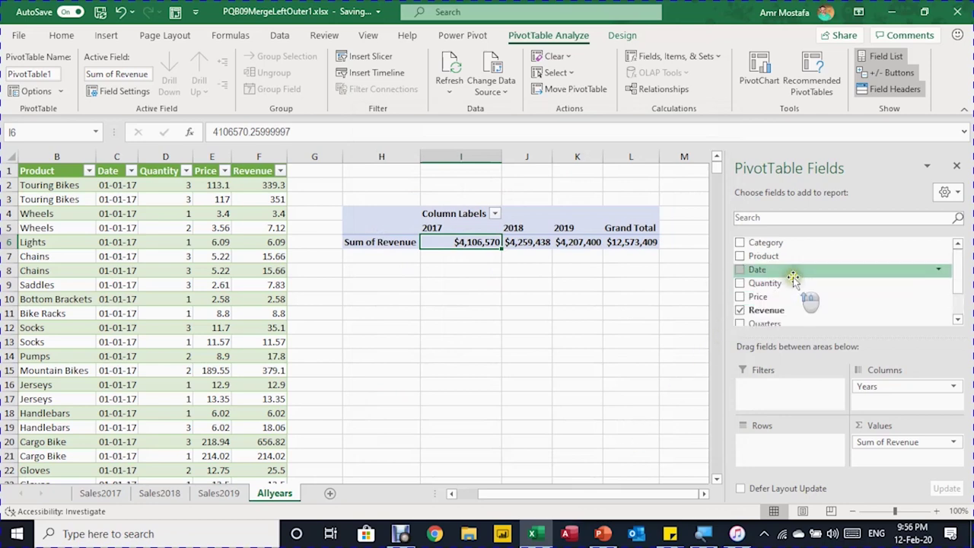
{"action": "left_click_drag", "start_coordinate": [766, 244], "coordinate": [808, 438]}
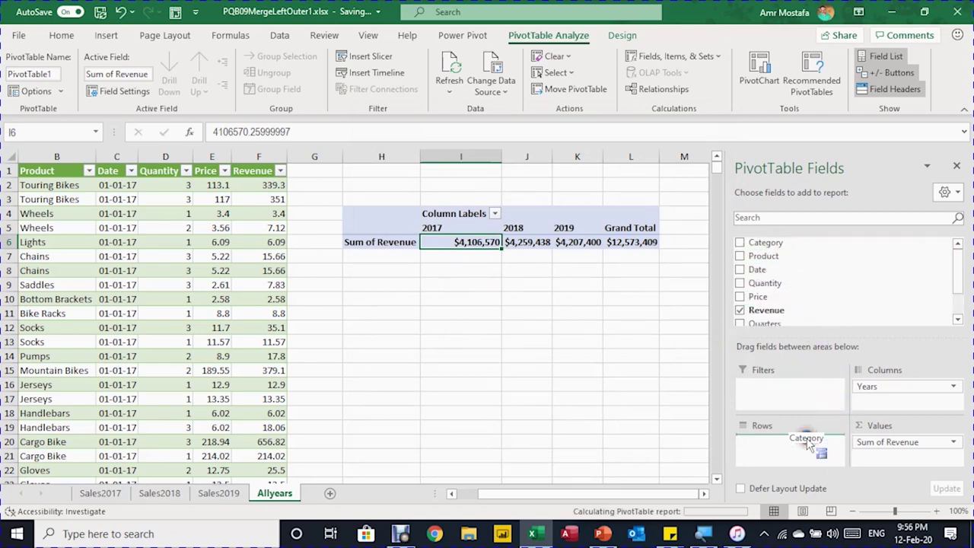
{"action": "left_click_drag", "start_coordinate": [764, 257], "coordinate": [808, 457]}
{"action": "left_click", "coordinate": [491, 271]}
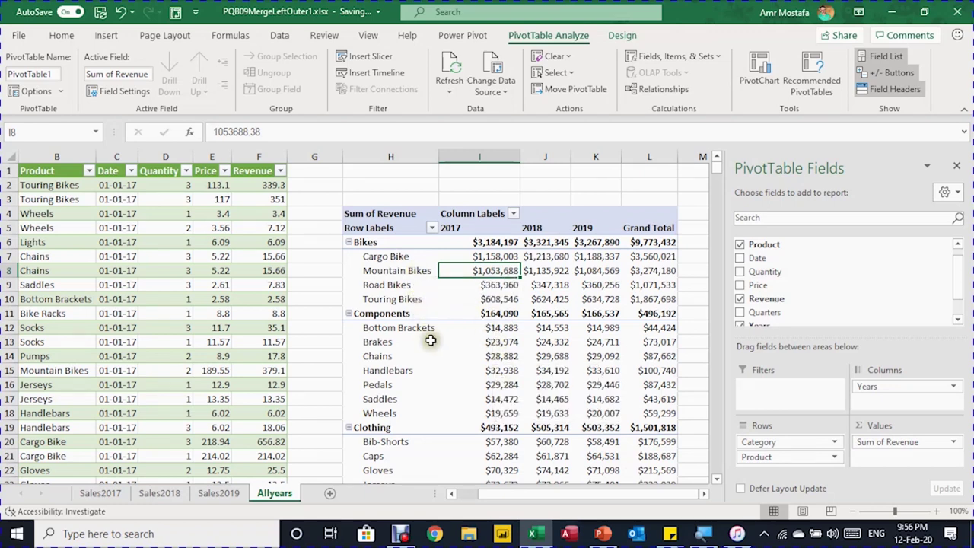
{"action": "scroll", "coordinate": [358, 254], "scroll_direction": "left", "scroll_amount": 1}
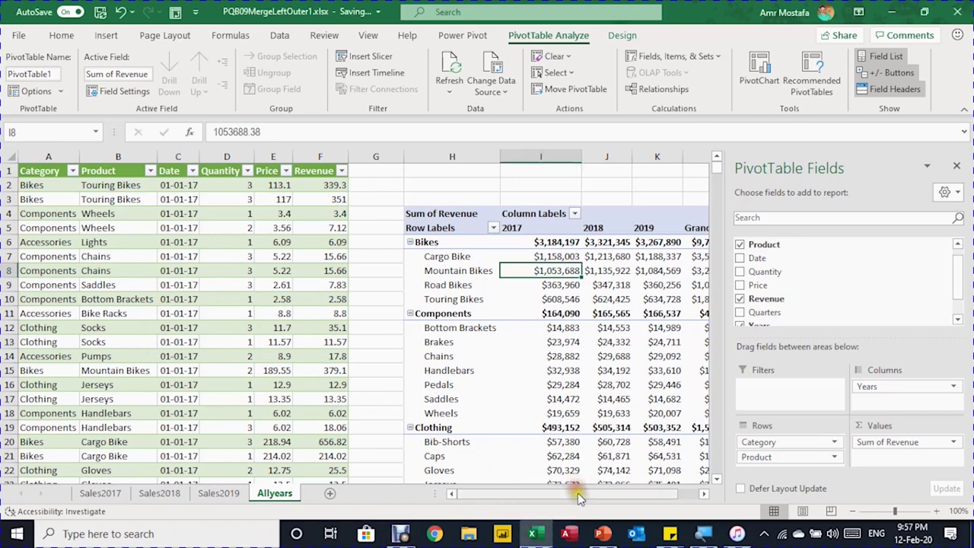
{"action": "left_click_drag", "start_coordinate": [582, 495], "coordinate": [617, 499]}
{"action": "scroll", "coordinate": [592, 329], "scroll_direction": "down", "scroll_amount": 3}
{"action": "scroll", "coordinate": [590, 330], "scroll_direction": "up", "scroll_amount": 3}
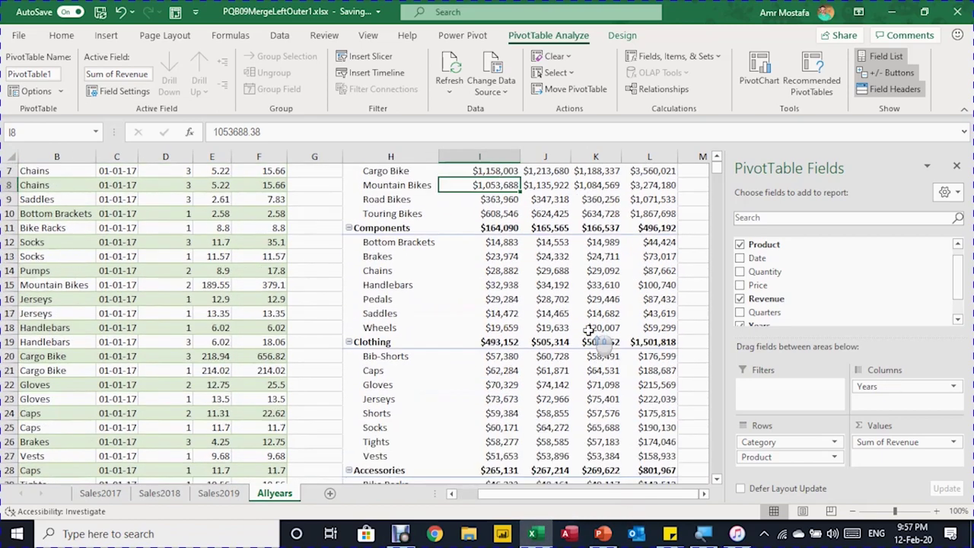